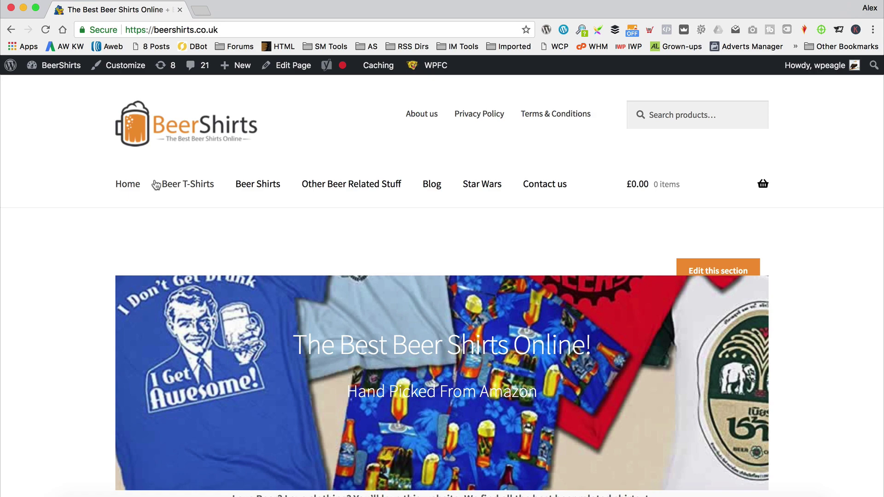
Scroll through the homepage's New In and Fan Favorites product sections
scroll(156, 185, "down", 13)
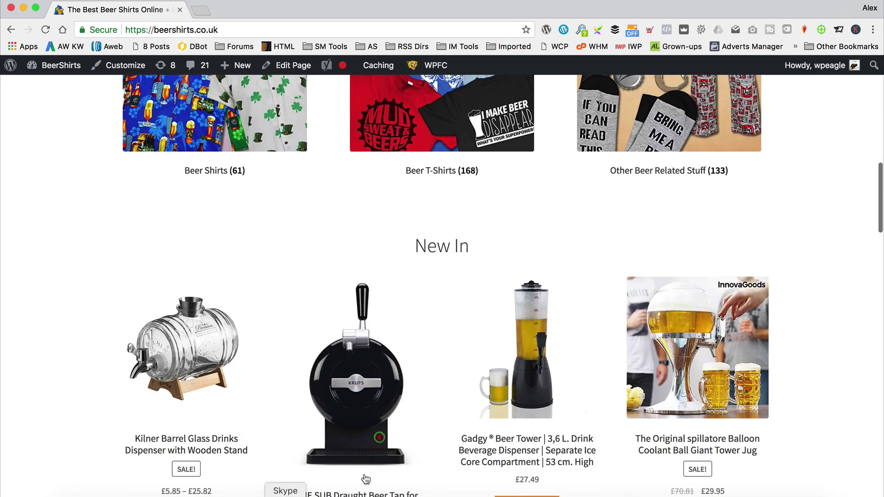
scroll(505, 311, "down", 5)
scroll(539, 233, "up", 2)
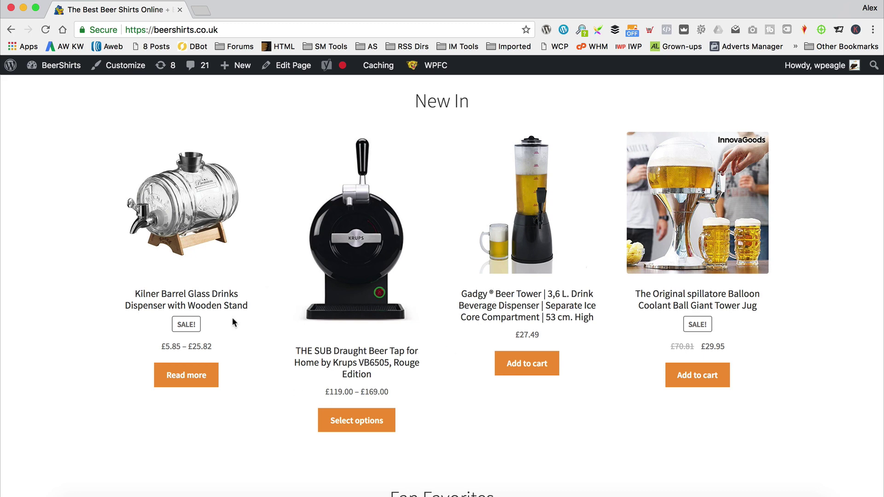
scroll(668, 347, "down", 8)
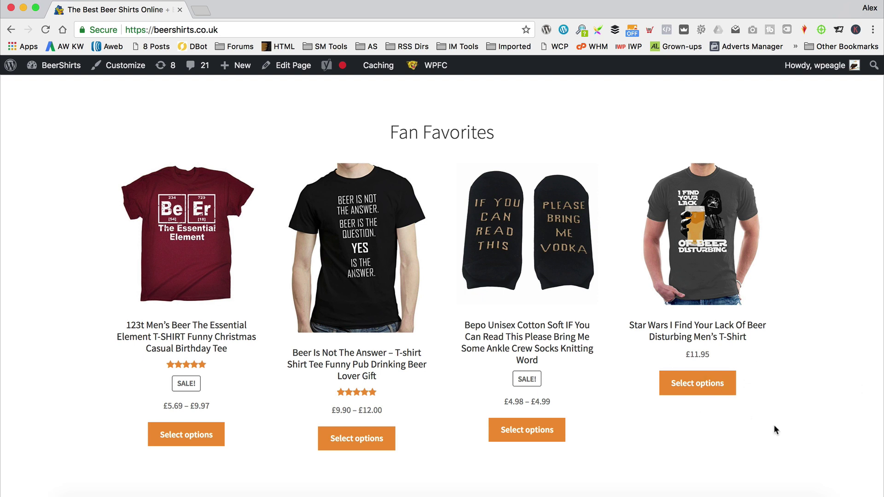
scroll(418, 356, "up", 15)
scroll(417, 356, "up", 5)
scroll(416, 350, "down", 14)
scroll(416, 351, "up", 16)
Open the Beer T-Shirts category and scroll its grid of 168 products
left_click(176, 180)
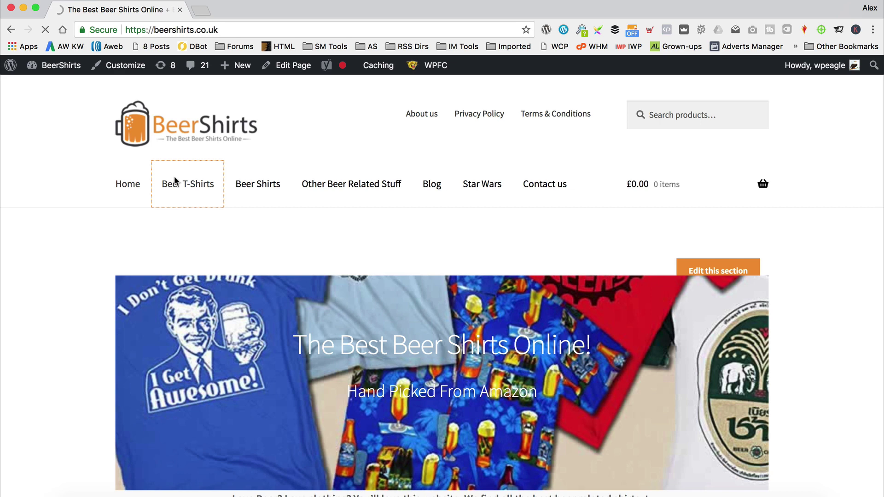
scroll(351, 191, "down", 6)
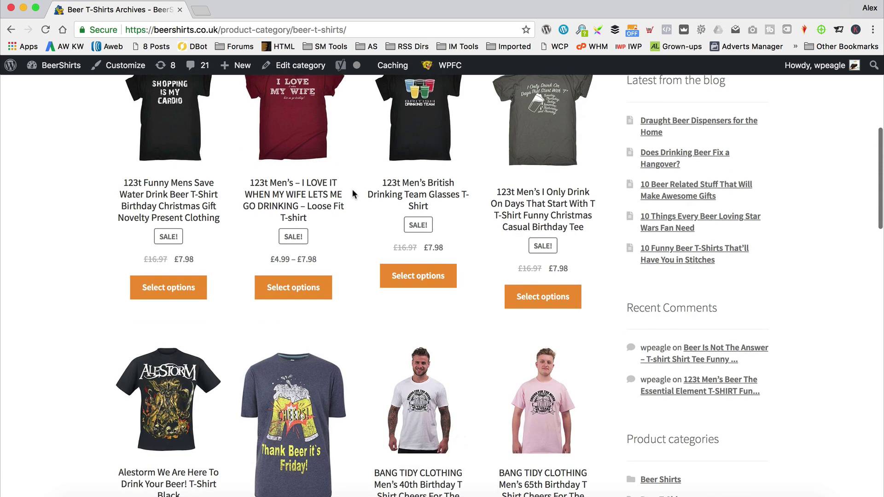
scroll(352, 193, "down", 5)
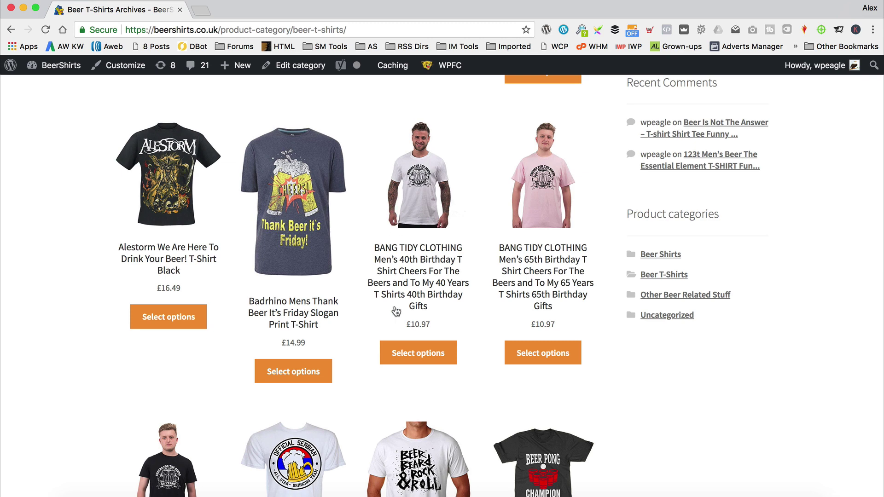
scroll(526, 327, "up", 10)
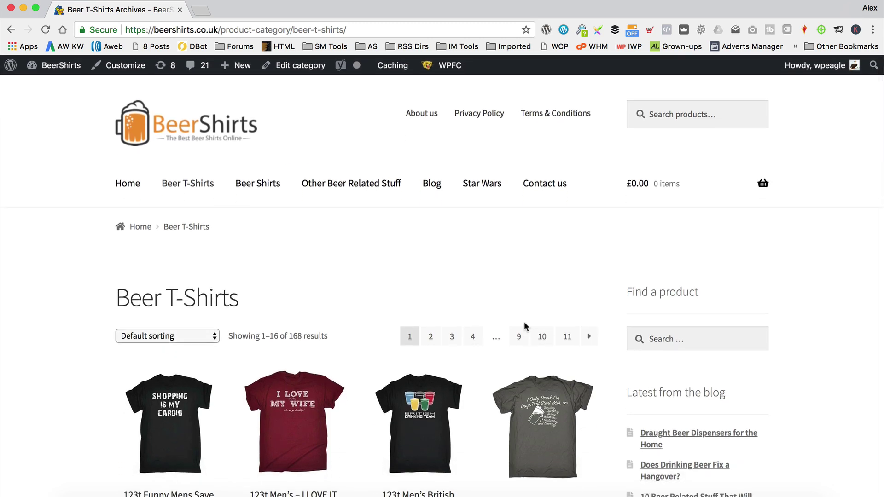
scroll(526, 327, "down", 4)
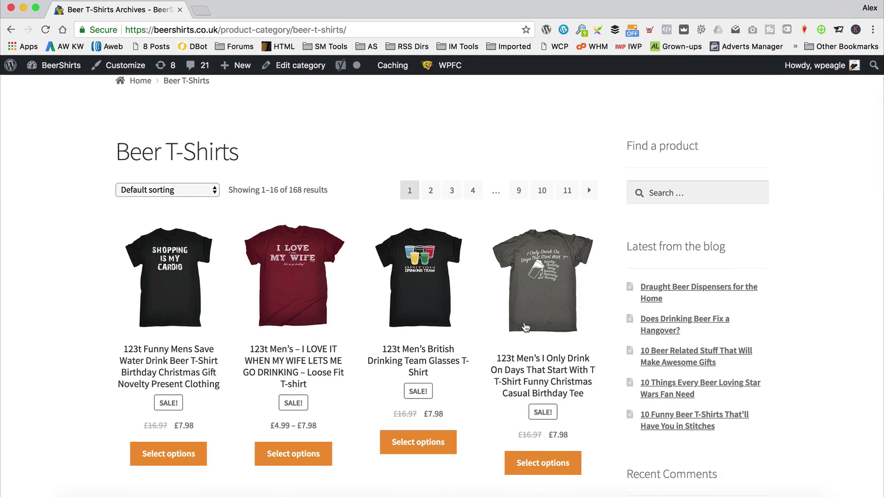
Go from the storefront to the admin Plugins > Add New page
mouse_move(55, 68)
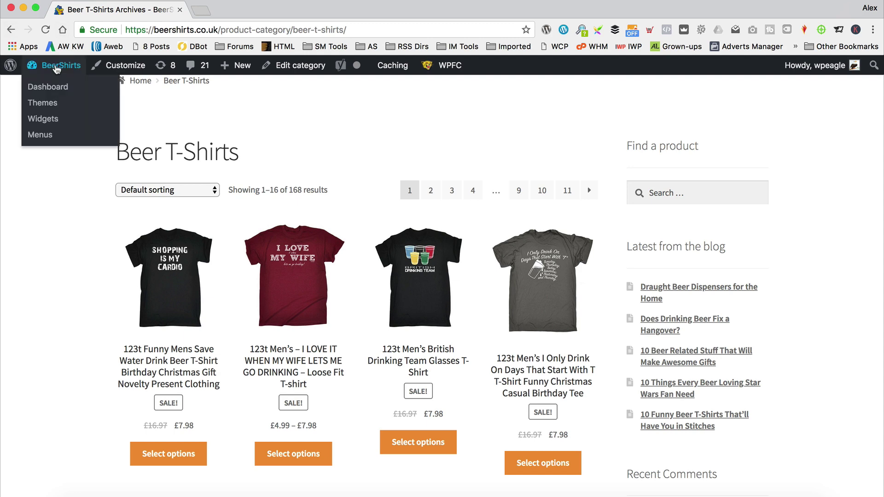
left_click(56, 91)
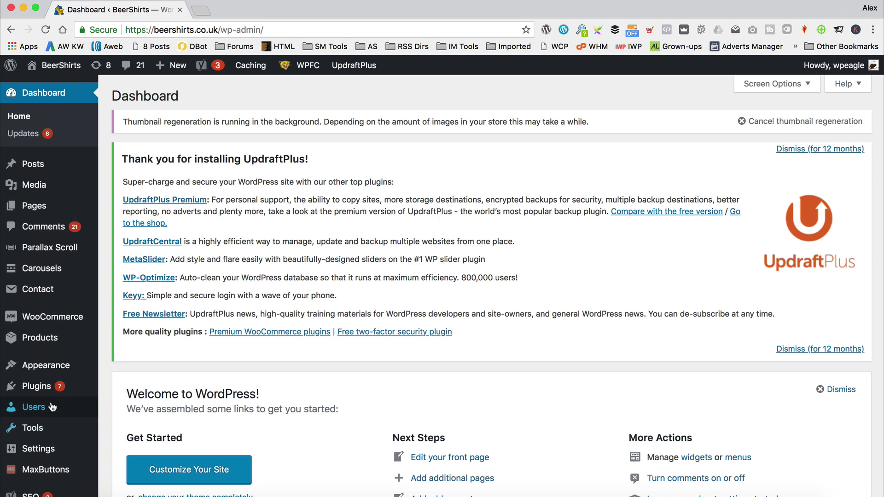
mouse_move(37, 387)
left_click(144, 411)
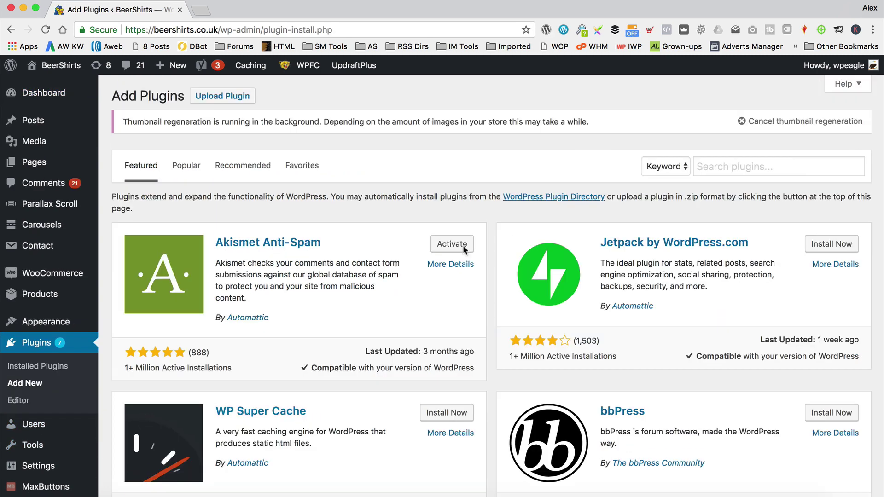
Search plugins for 'woo title', then install and activate Woo Title Limit
left_click(748, 168)
type("woo title")
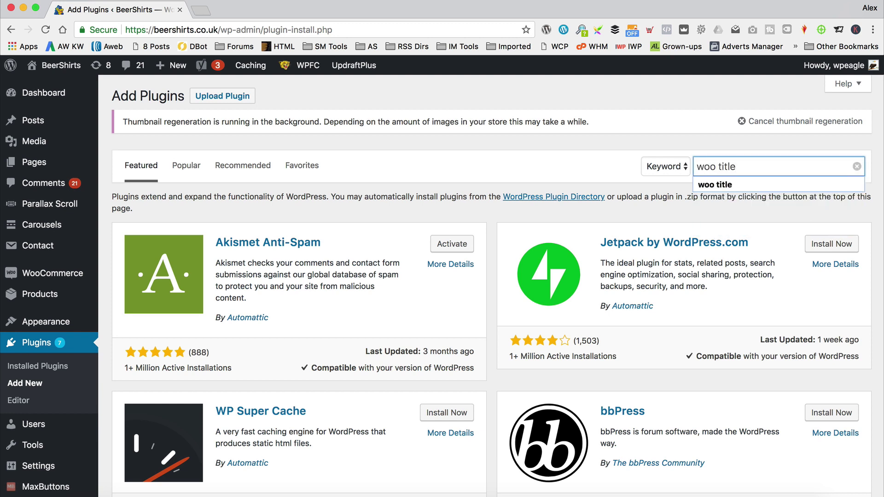
key("Return")
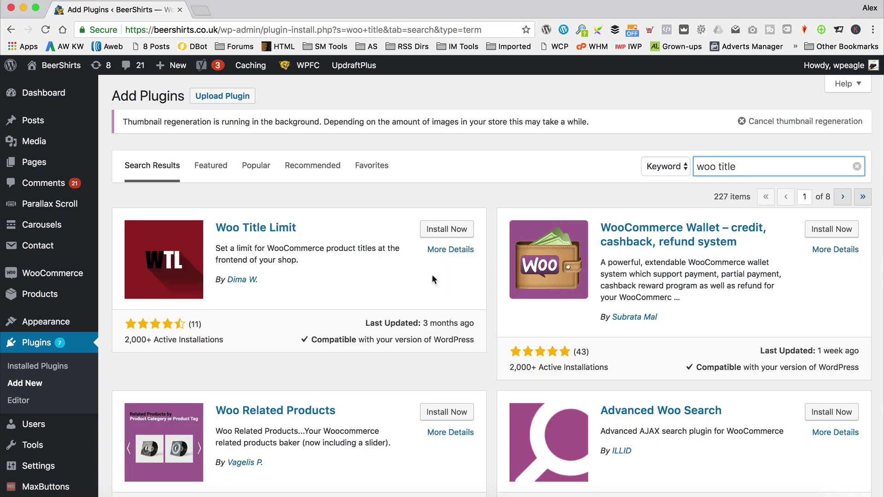
left_click(445, 230)
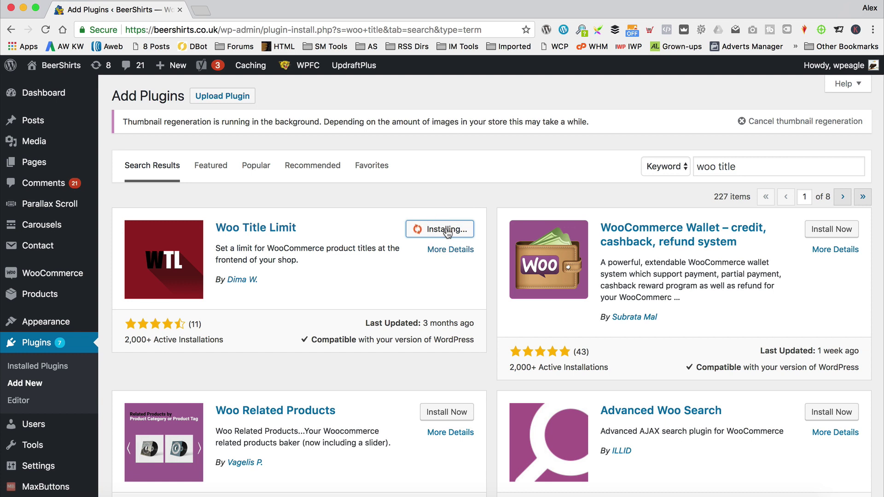
left_click(448, 228)
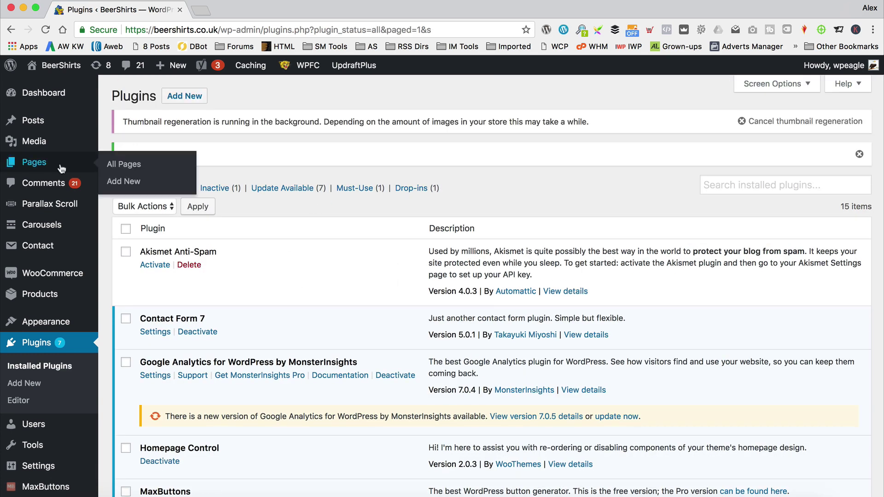
Open Settings > Woo Title Limit and review its character-limit fields, all at 100
scroll(59, 167, "down", 3)
mouse_move(45, 368)
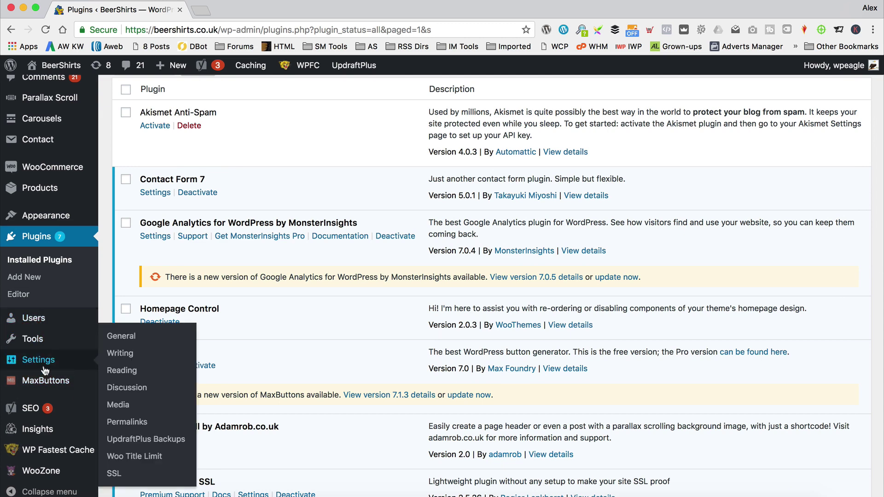
left_click(134, 457)
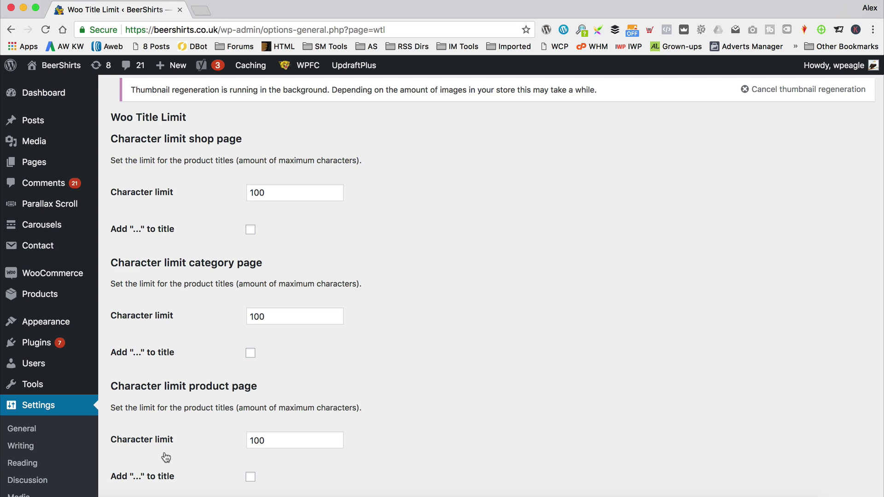
scroll(286, 126, "down", 5)
scroll(280, 125, "up", 2)
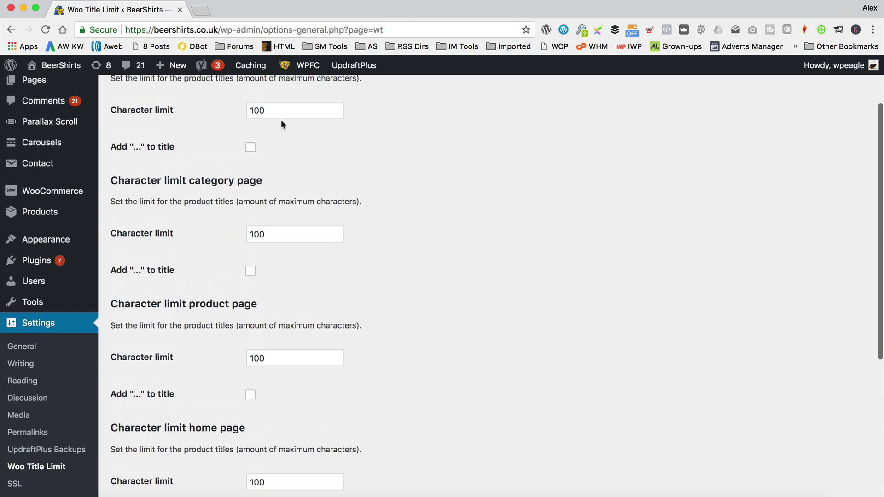
scroll(348, 158, "up", 2)
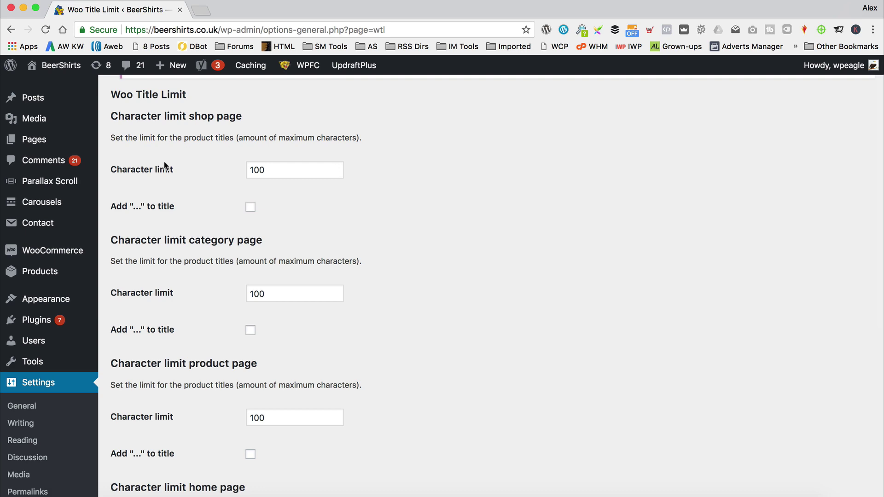
scroll(201, 283, "down", 1)
scroll(201, 282, "down", 5)
scroll(365, 326, "up", 6)
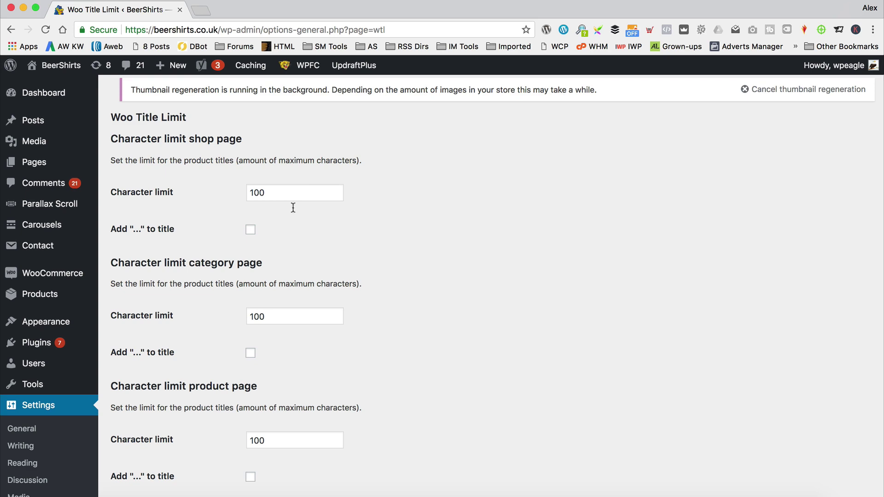
Load the BeerShirts homepage in a new browser tab by typing 'beer'
key("super+t")
type("beer")
key("Return")
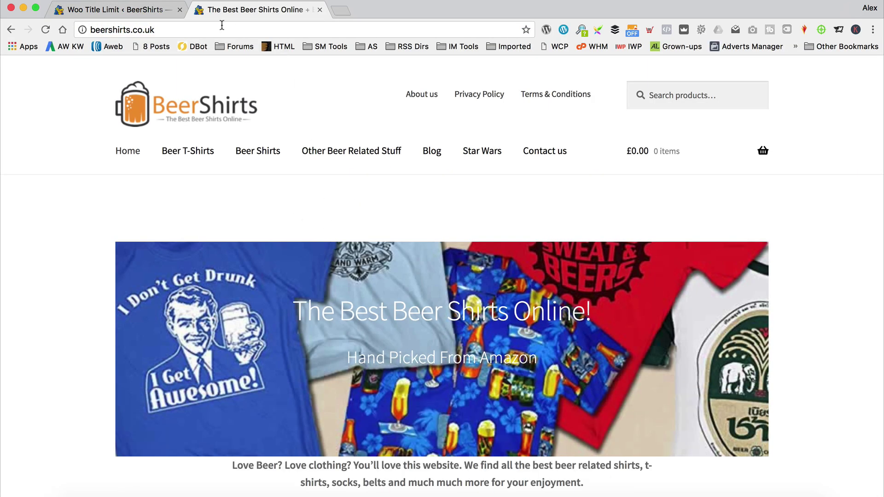
Go to beershirts.co.uk/shop and scroll through its 362 full-length product titles
left_click(226, 32)
left_click(244, 30)
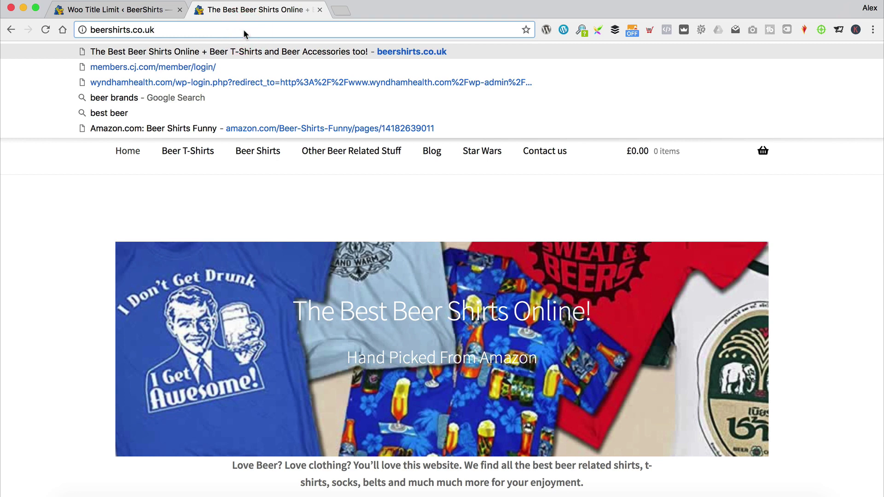
type("/shop")
key("Return")
scroll(411, 153, "down", 3)
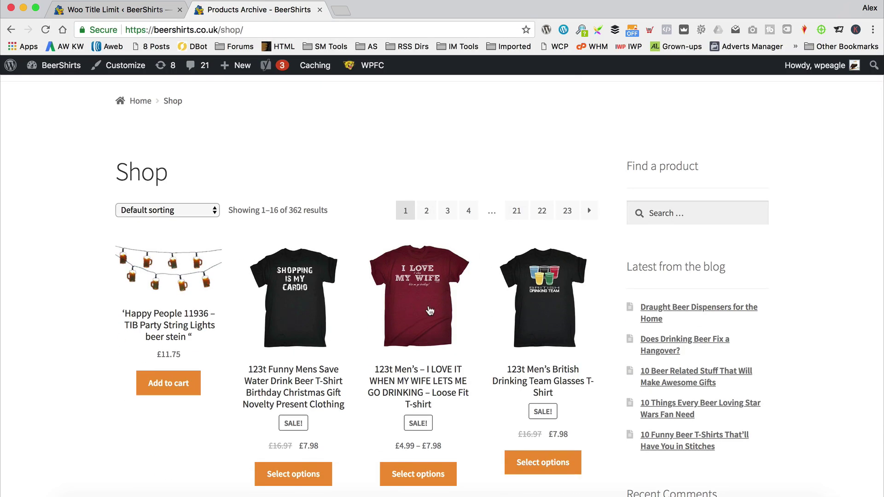
scroll(429, 311, "down", 4)
scroll(429, 310, "up", 5)
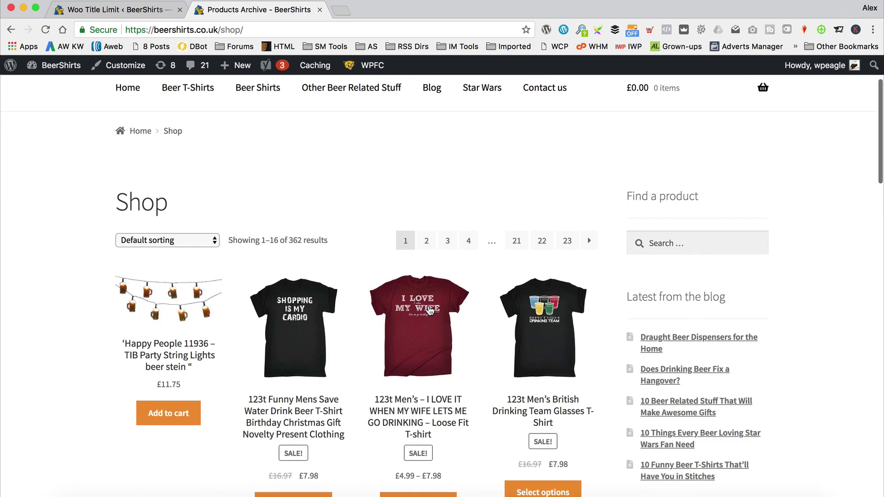
scroll(429, 311, "down", 1)
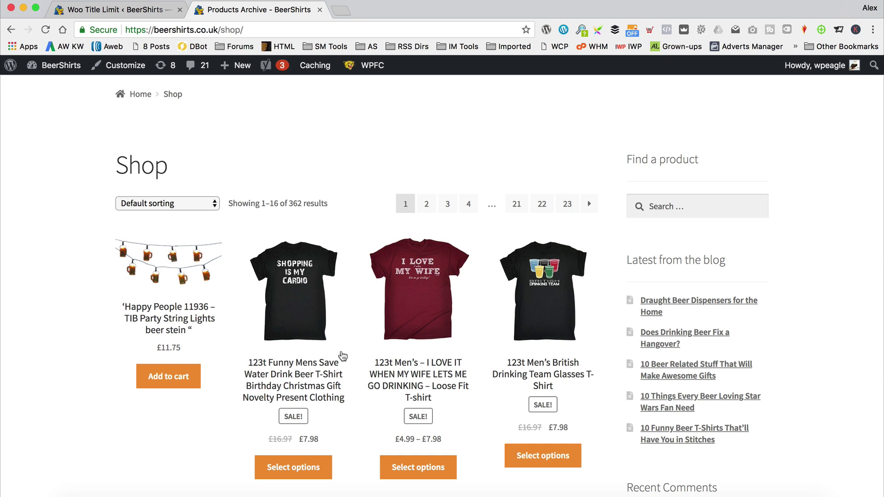
Set the shop page character limit to 30 with ellipses on shortened titles
left_click(139, 9)
left_click(269, 192)
double_click(270, 191)
type("30")
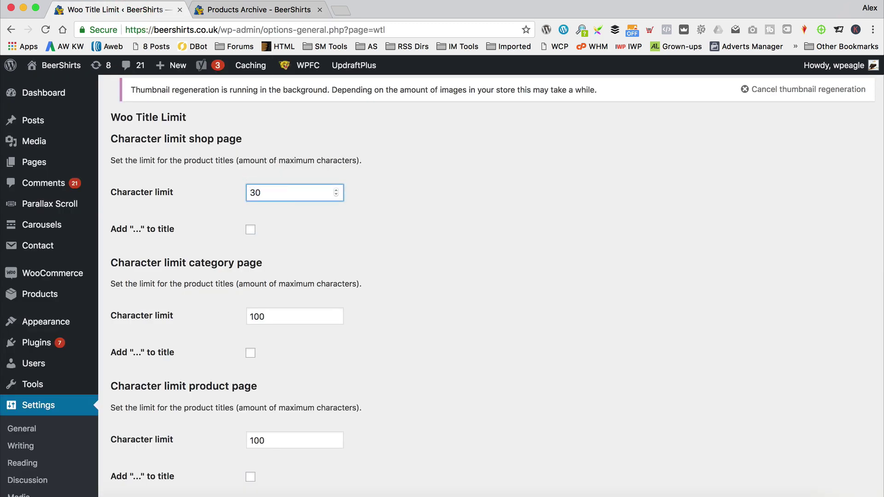
scroll(388, 165, "down", 1)
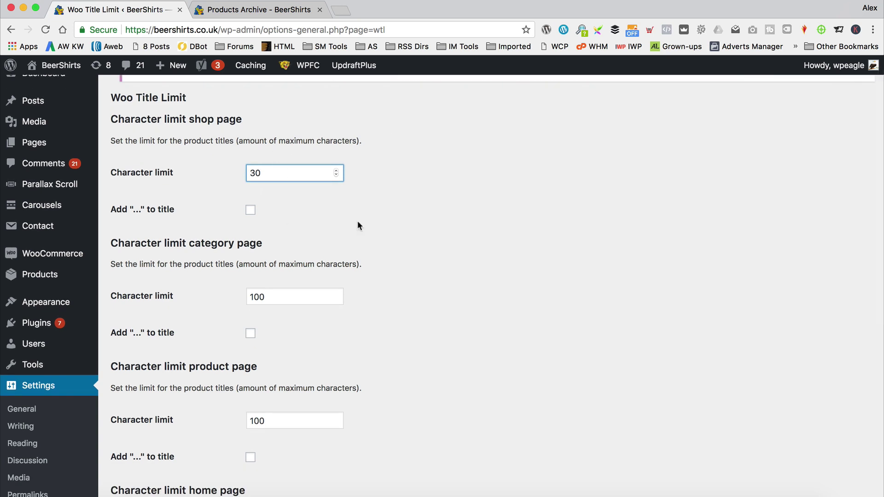
left_click(250, 210)
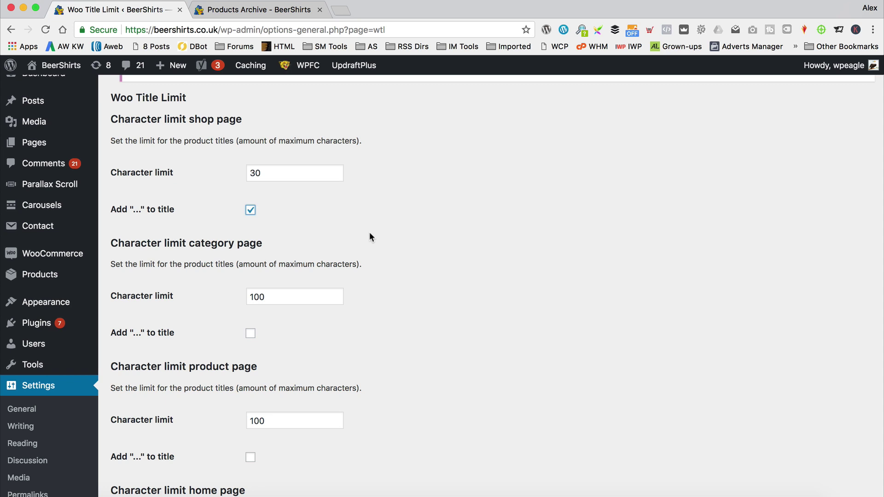
Change the product page character limit to 200
scroll(369, 237, "down", 1)
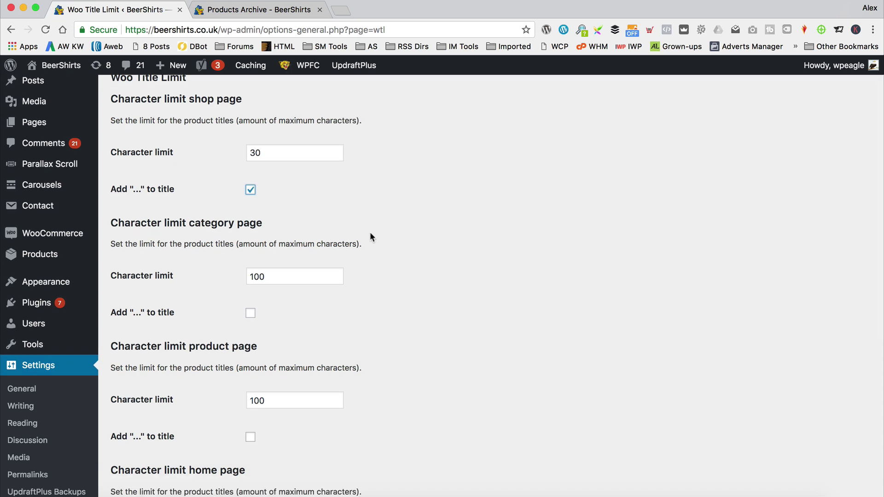
scroll(370, 237, "down", 2)
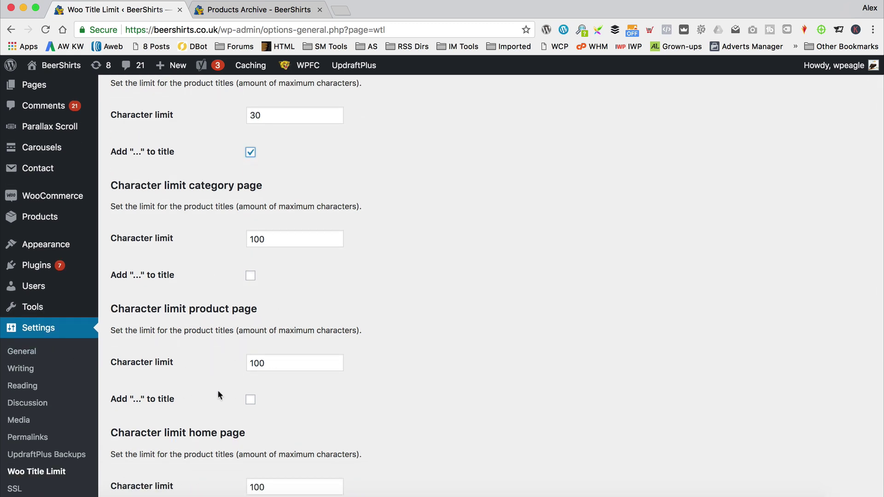
left_click_drag(280, 363, 211, 363)
type("200")
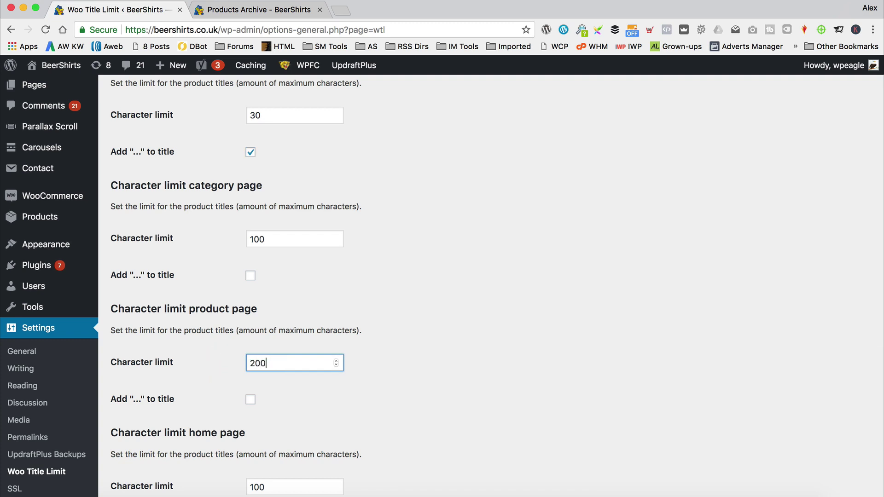
left_click(456, 314)
Set the category page limit to 30 and the home page limit to 45
scroll(455, 311, "up", 1)
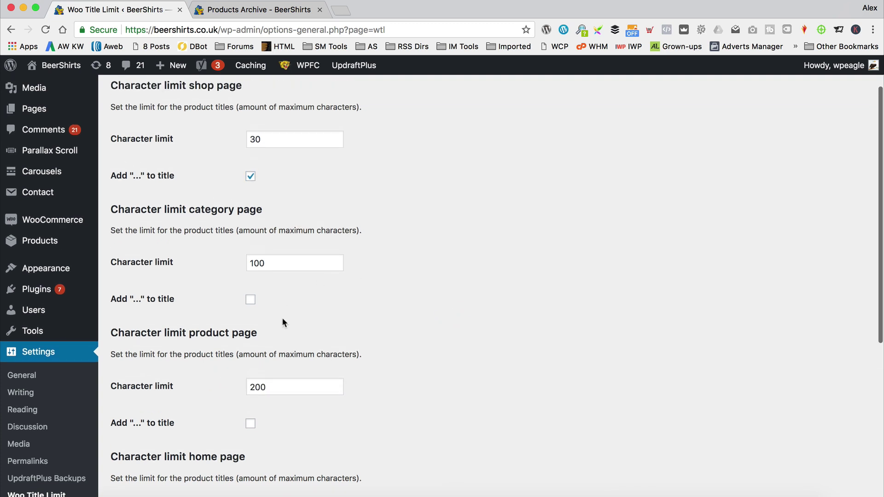
left_click_drag(289, 261, 117, 261)
type("30")
scroll(358, 150, "down", 5)
left_click(293, 288)
left_click_drag(294, 289, 214, 294)
type("45")
Add ellipses to category and home titles, keep product titles without them, and save
scroll(331, 248, "down", 3)
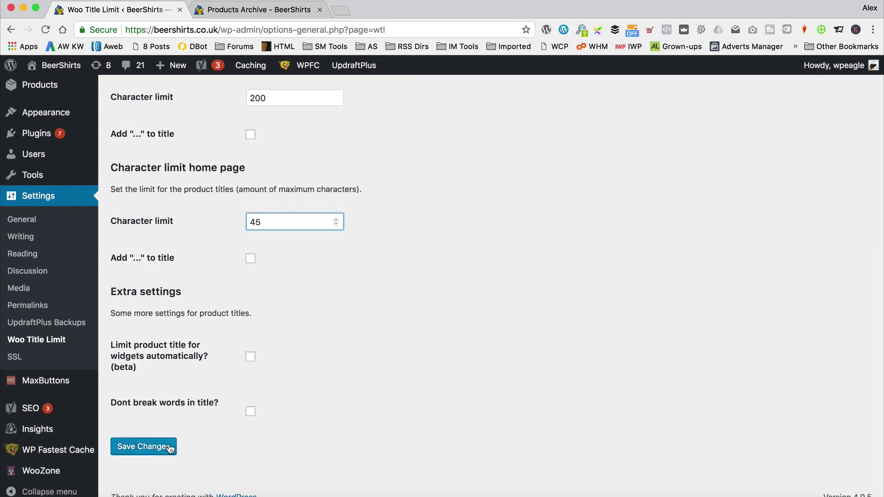
left_click(250, 259)
left_click(250, 135)
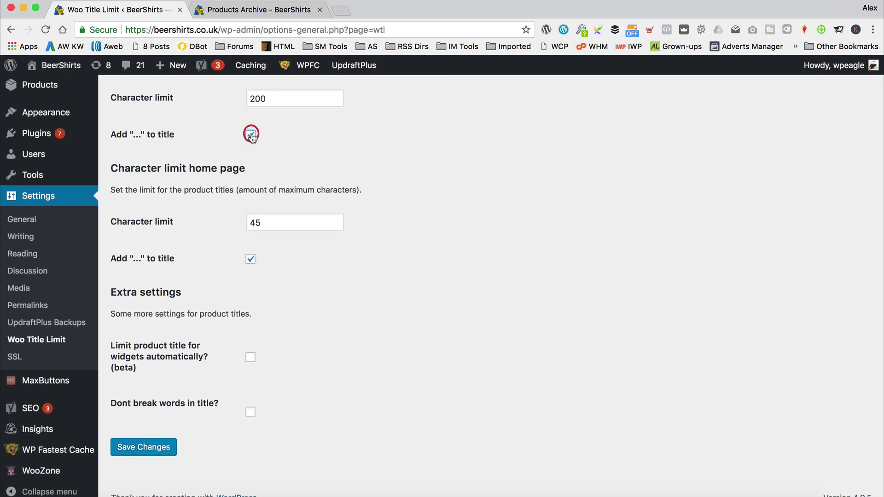
scroll(253, 134, "up", 6)
left_click(248, 161)
left_click(250, 282)
scroll(302, 318, "up", 5)
scroll(302, 289, "down", 6)
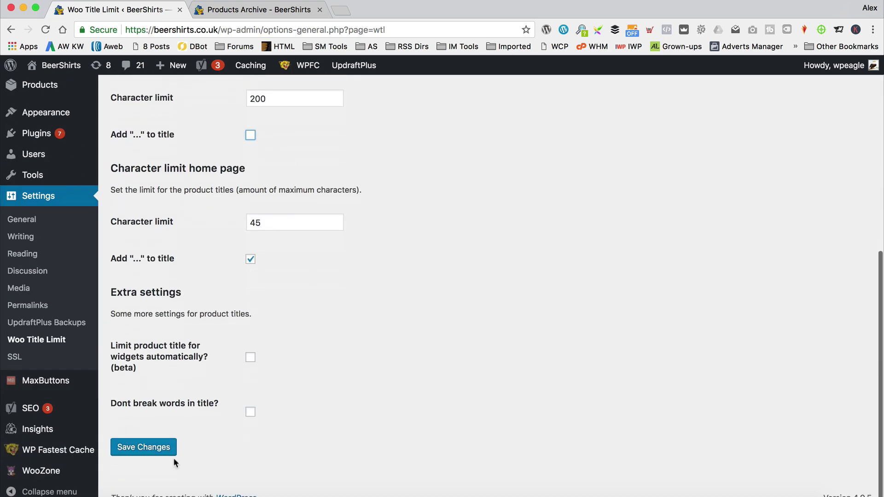
left_click(138, 448)
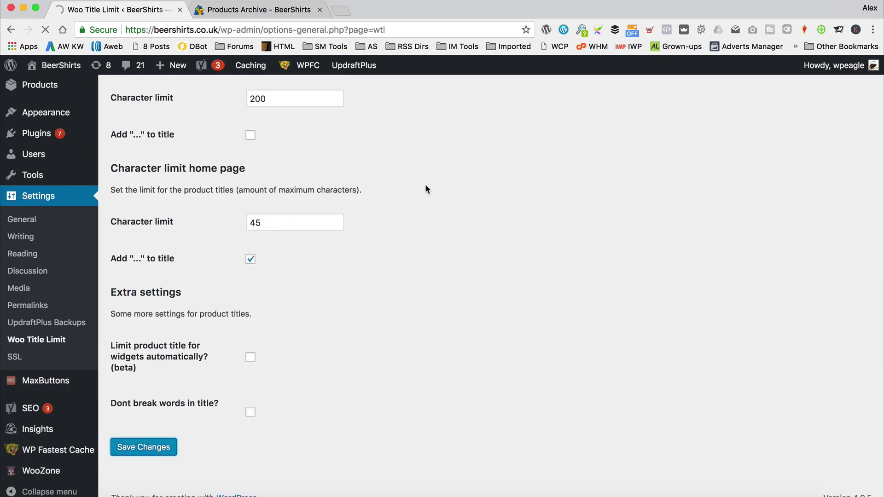
left_click(249, 10)
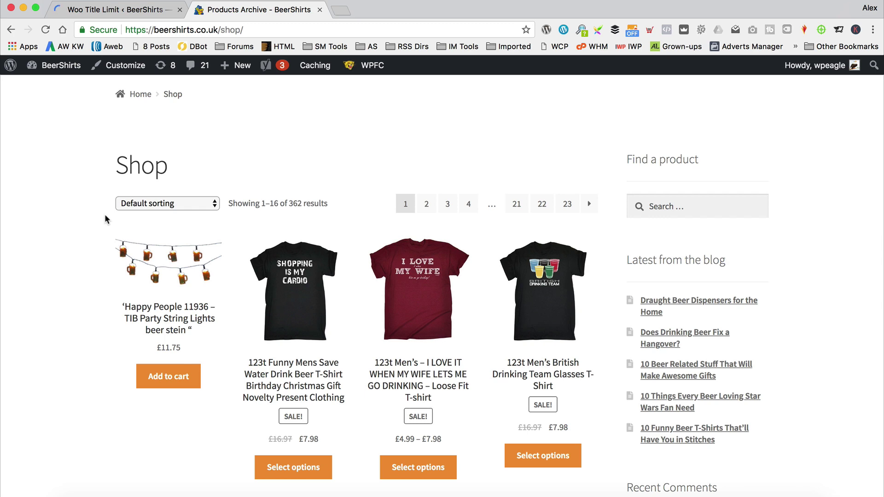
Reload the Shop and scroll through titles truncated to 30 characters with '...'
left_click(45, 29)
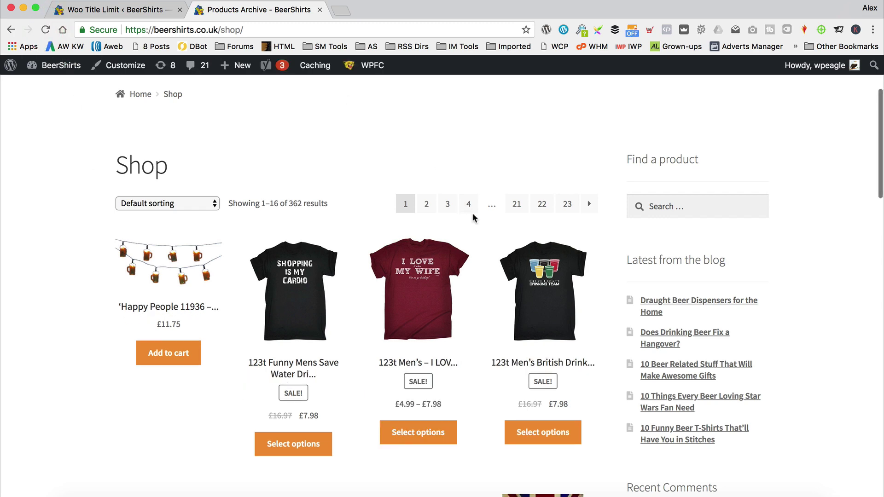
scroll(435, 354, "down", 5)
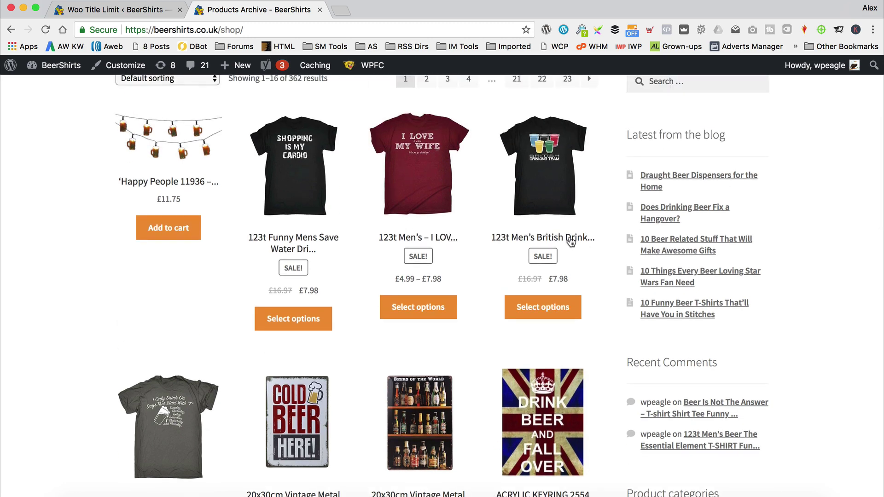
scroll(322, 249, "down", 3)
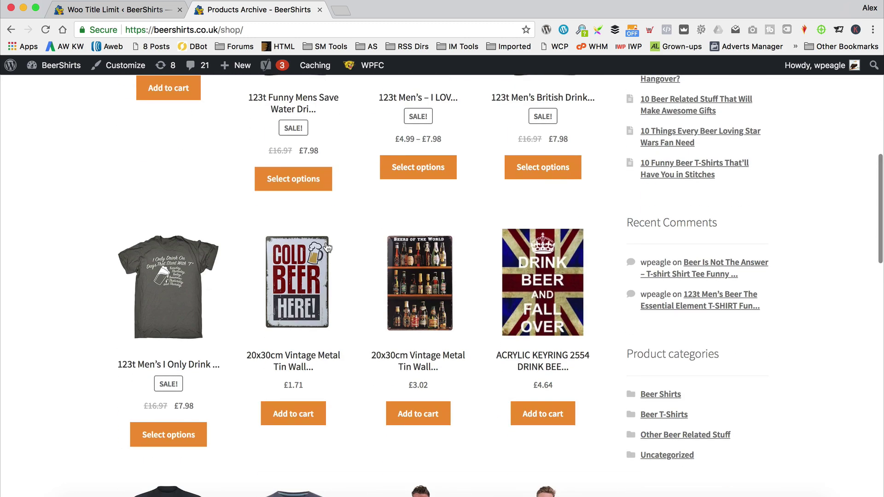
scroll(327, 247, "down", 5)
scroll(327, 247, "down", 5)
scroll(328, 247, "down", 3)
scroll(325, 241, "up", 15)
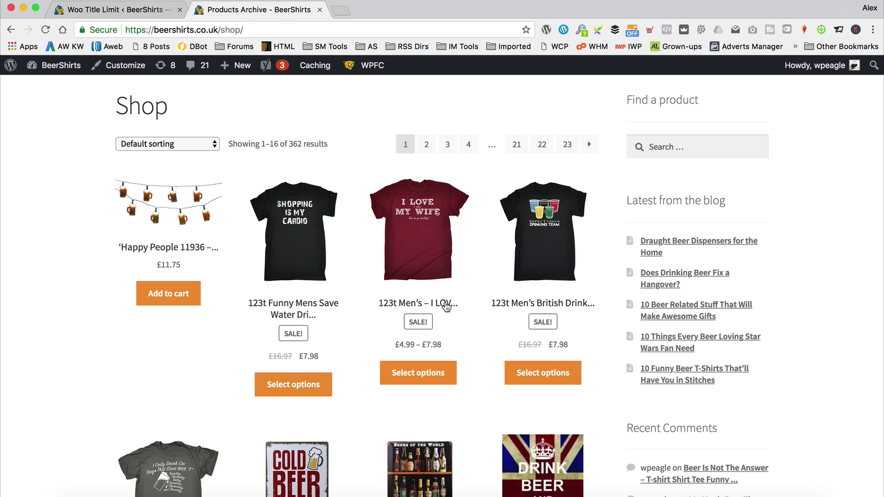
Enter 35 for both shop and category character limits, save, and reload the Shop tab
key("super+alt+Left")
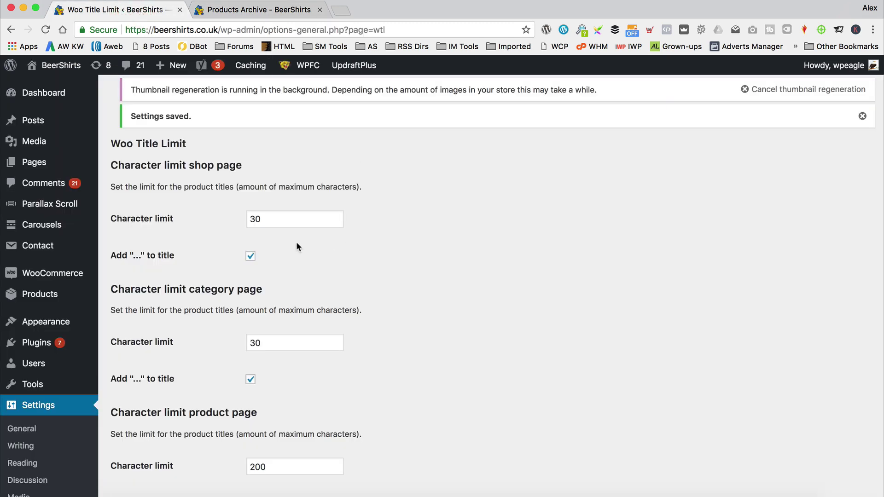
type("35")
key("Tab")
key("Tab")
type("35")
scroll(376, 260, "down", 10)
left_click(135, 447)
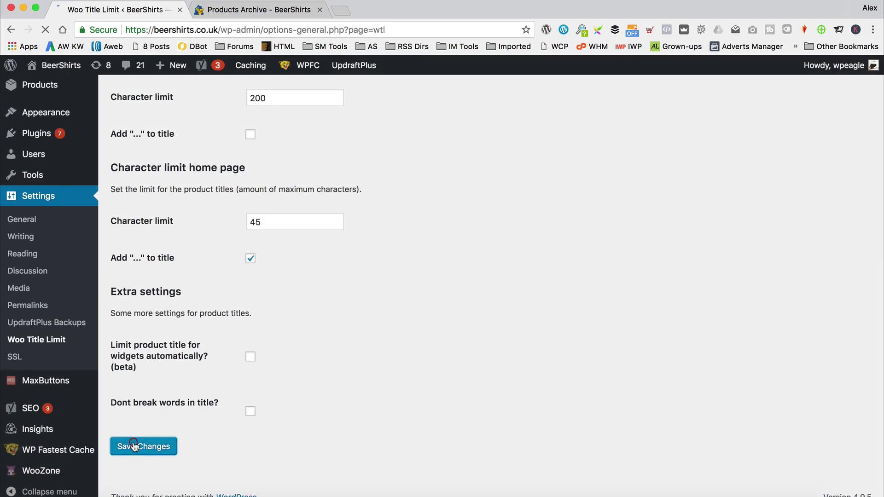
left_click(257, 9)
left_click(45, 30)
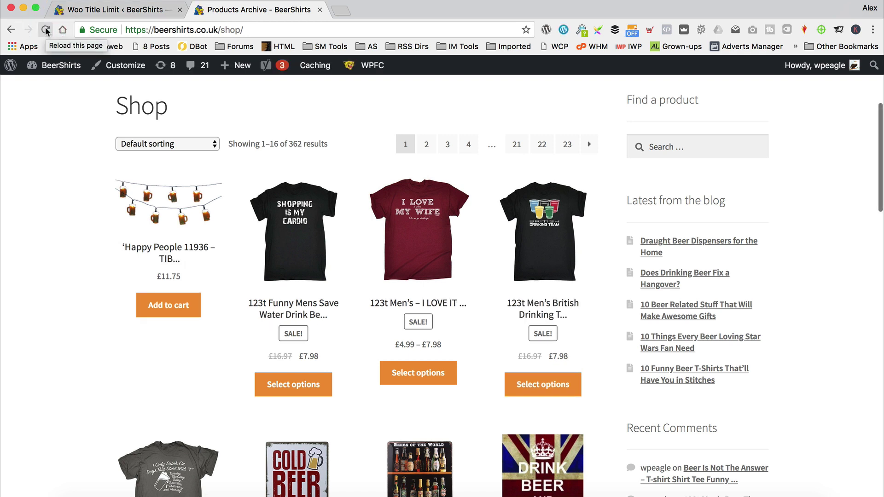
Check the I LOVE IT shirt's full title on its product page, then return to the title limit settings
left_click(445, 301)
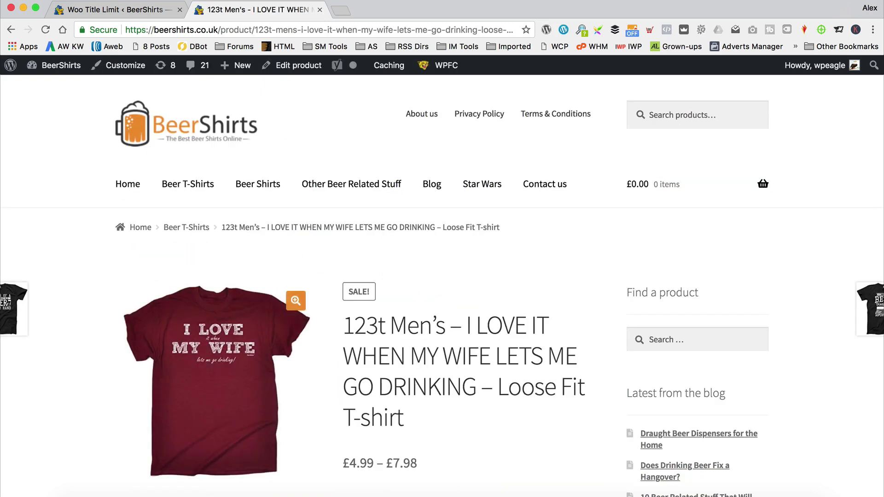
left_click(11, 29)
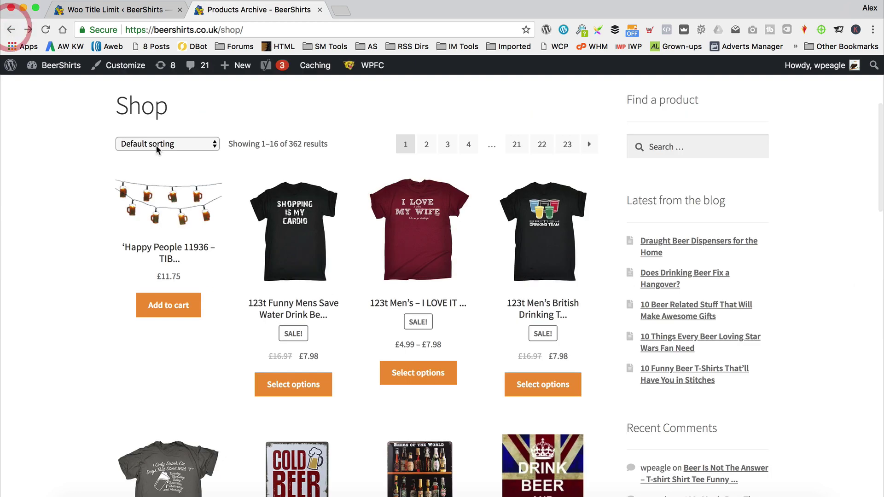
left_click(109, 7)
left_click(262, 220)
Raise the shop limit, set the category limit to 40, save, and reload the Shop tab
left_click_drag(263, 219, 221, 220)
type("4")
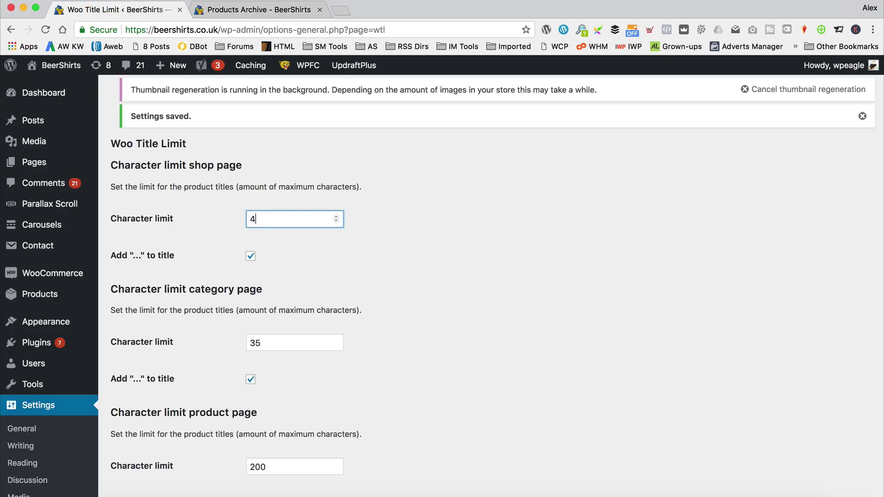
scroll(212, 225, "down", 5)
left_click_drag(278, 167, 171, 173)
type("40")
scroll(171, 277, "down", 5)
left_click(123, 449)
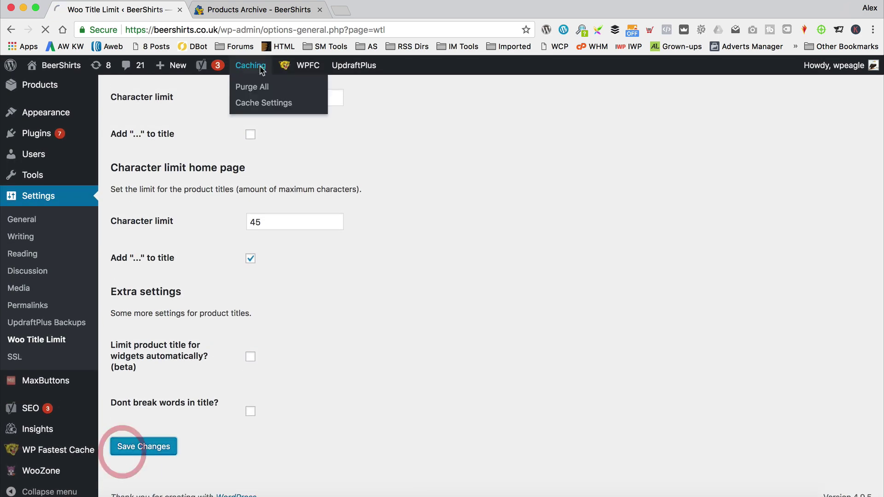
left_click(235, 13)
left_click(48, 33)
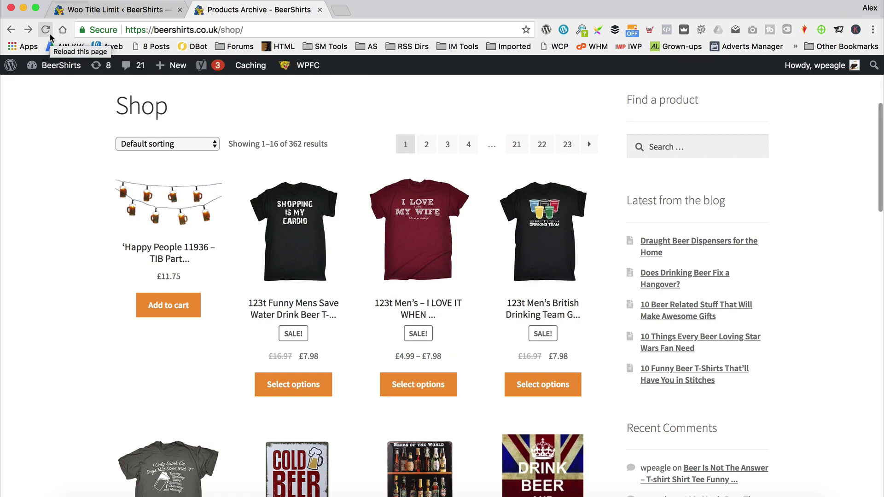
Scroll through the Shop's longer truncated product titles
scroll(338, 175, "down", 4)
scroll(338, 177, "down", 1)
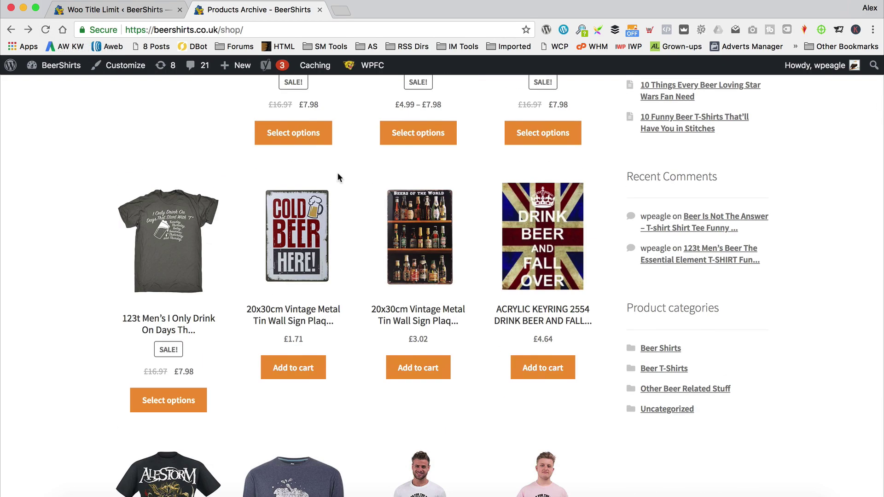
scroll(338, 177, "down", 10)
scroll(337, 173, "down", 2)
scroll(337, 172, "up", 15)
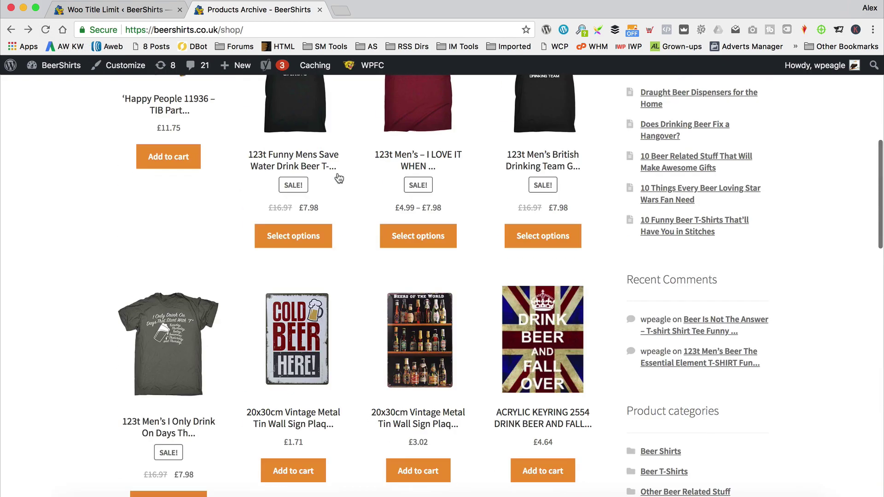
Open the BeerShirts home page and review the truncated New In, On Sale and Best Sellers titles
left_click(167, 132)
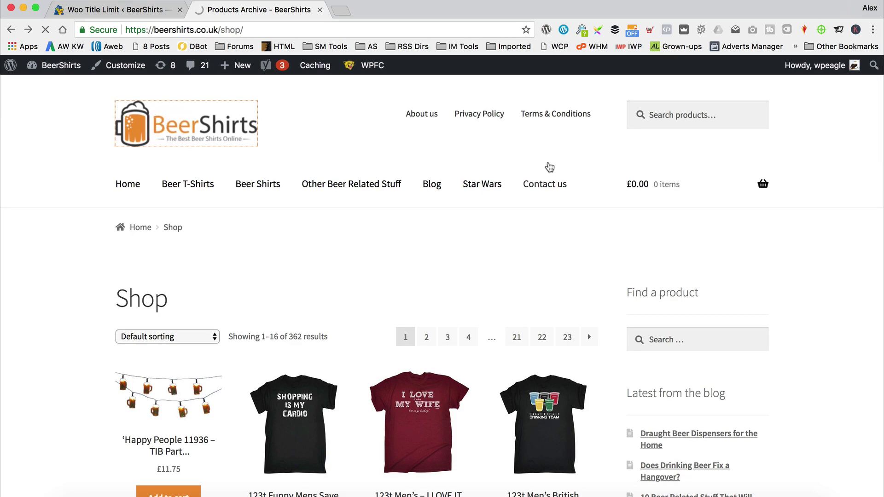
scroll(549, 167, "down", 15)
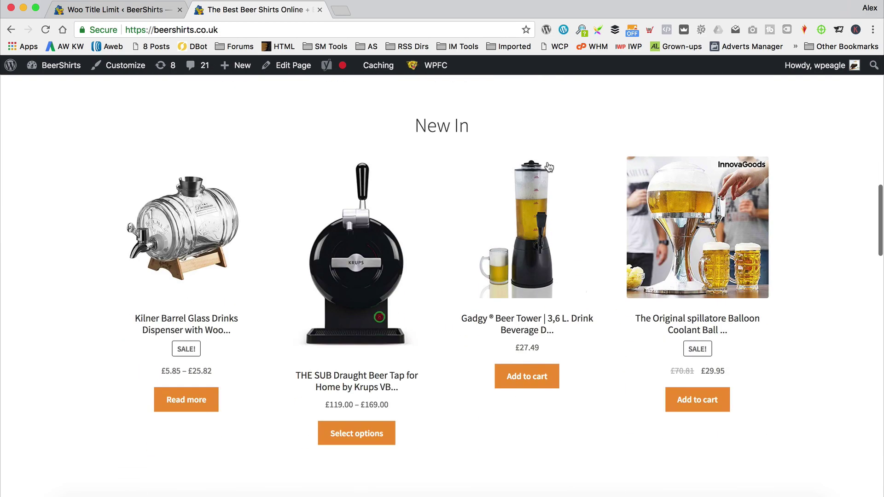
scroll(708, 249, "down", 12)
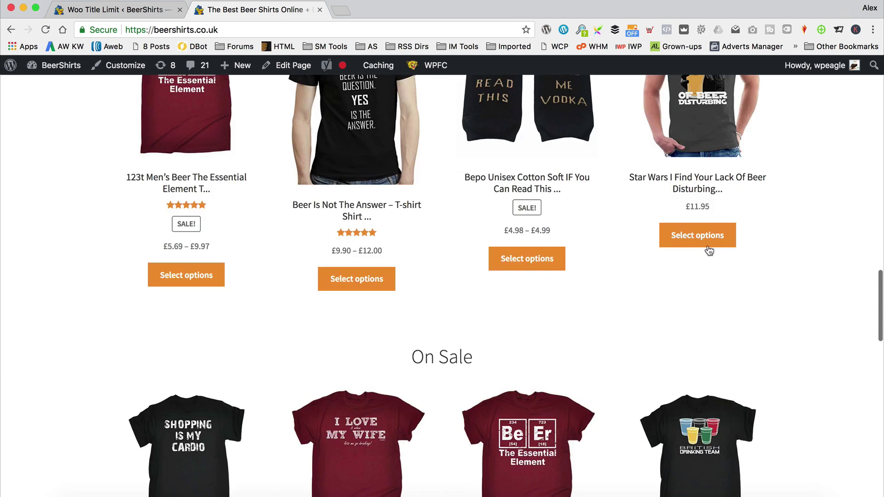
scroll(505, 324, "down", 5)
scroll(504, 324, "down", 6)
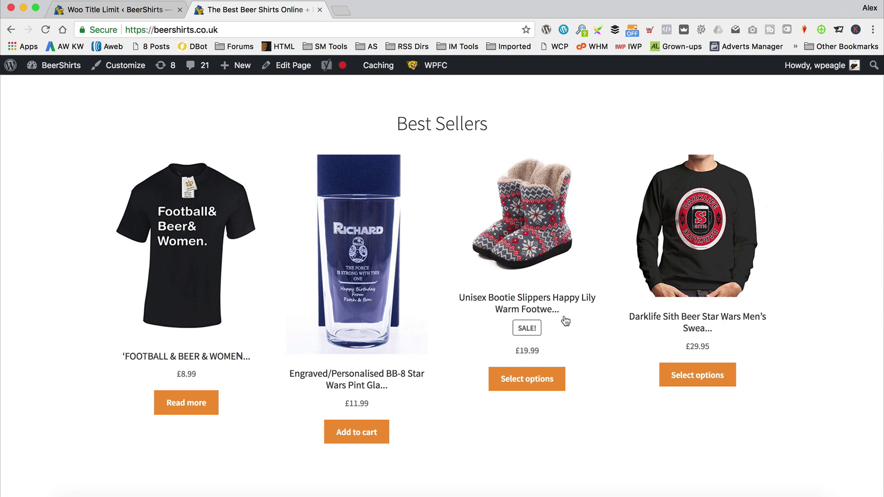
left_click(86, 5)
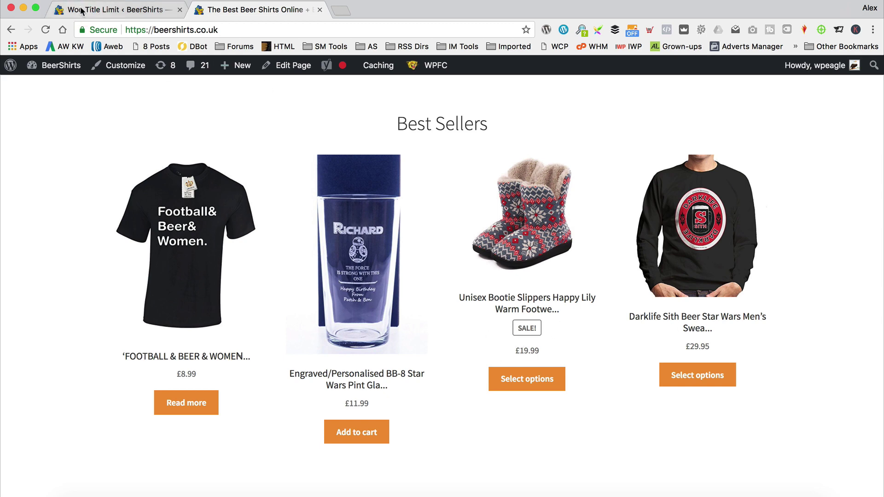
Raise the home page title limit from 45 to 55, save, and reload the BeerShirts storefront
scroll(342, 164, "down", 8)
scroll(341, 162, "down", 1)
left_click(172, 232)
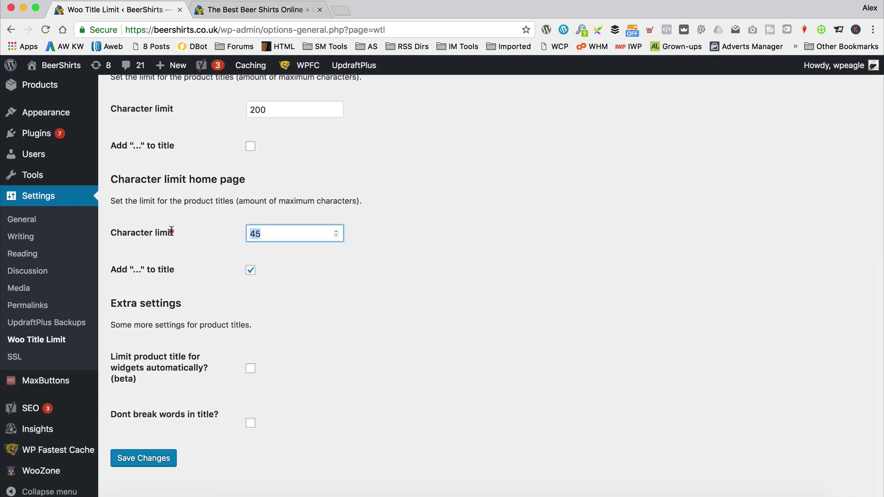
type("55")
left_click(134, 460)
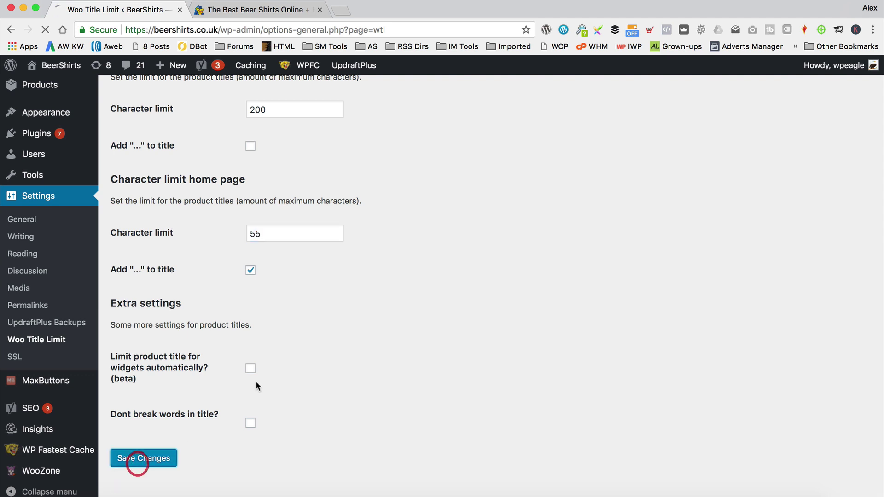
left_click(285, 10)
left_click(46, 31)
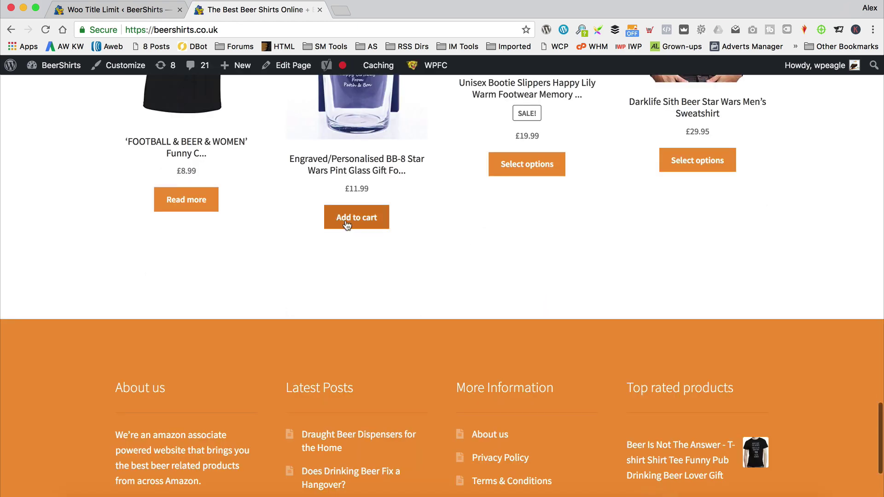
Check that the homepage product titles end in ellipses, then go back to the Woo Title Limit settings tab
scroll(346, 224, "up", 3)
scroll(348, 226, "up", 5)
scroll(348, 225, "up", 10)
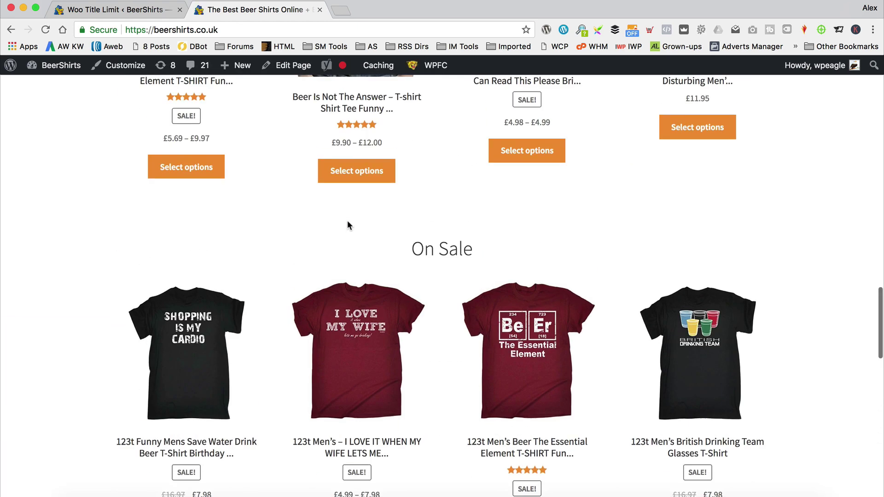
scroll(349, 225, "up", 10)
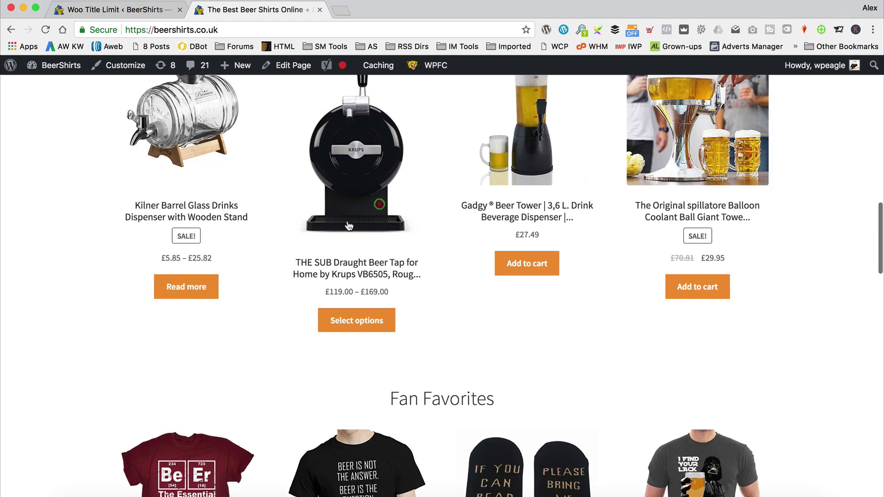
scroll(349, 225, "down", 5)
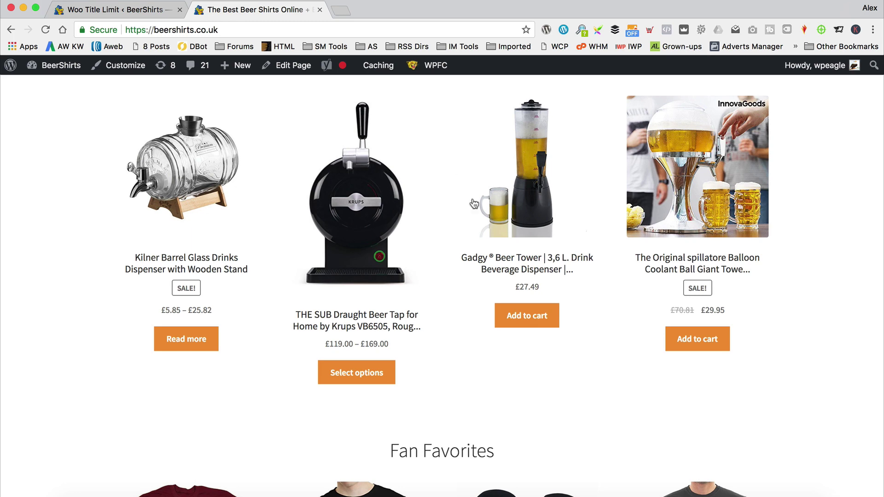
scroll(272, 263, "up", 5)
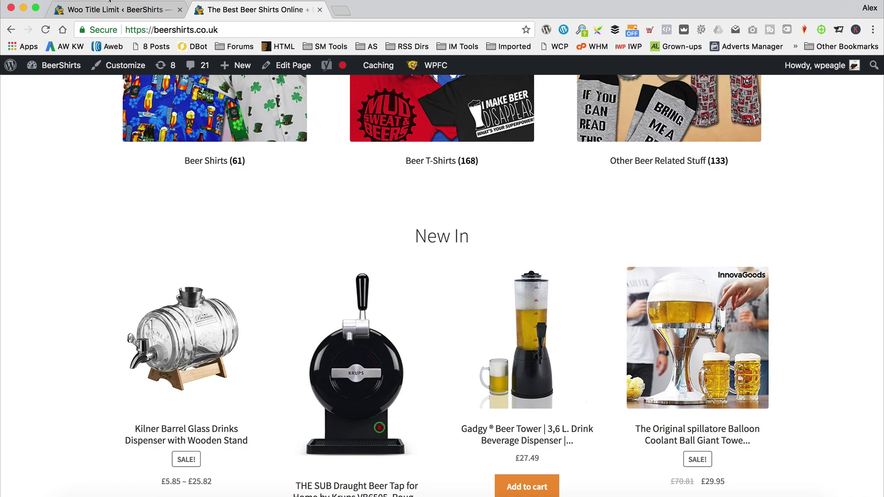
scroll(251, 270, "up", 10)
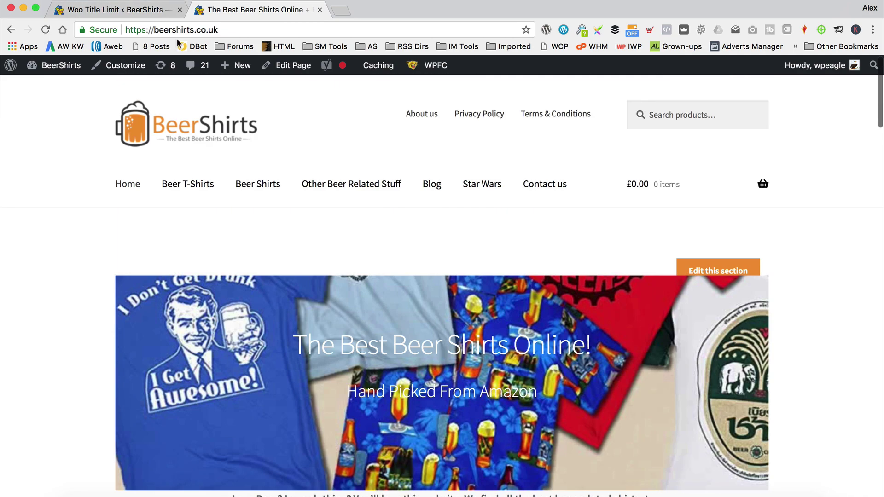
left_click(115, 9)
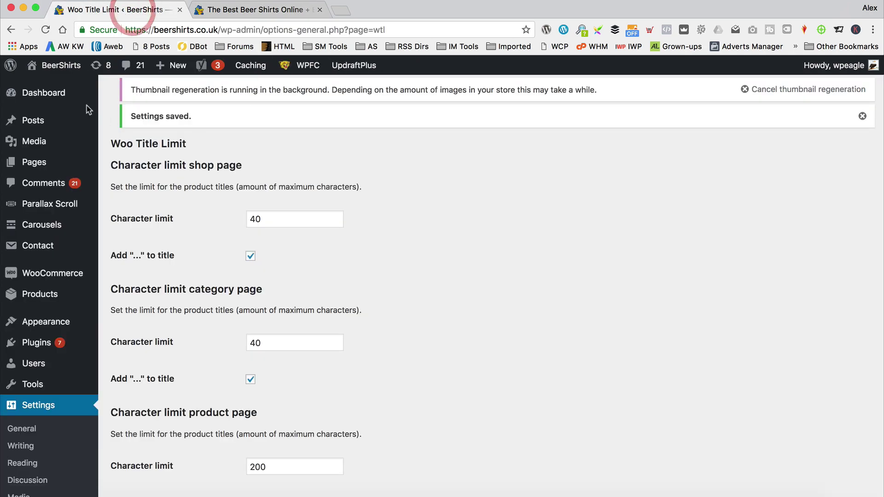
Open the Product Images section under WooCommerce in the theme Customizer
scroll(69, 276, "down", 2)
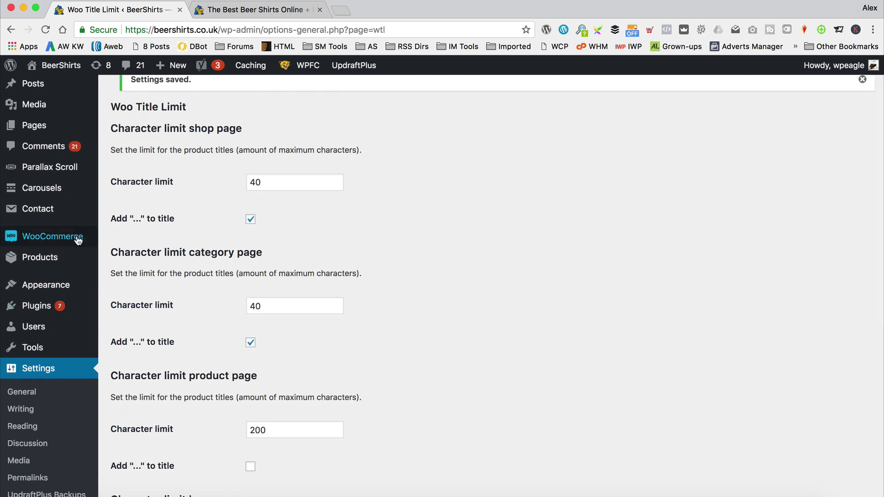
mouse_move(64, 283)
left_click(145, 306)
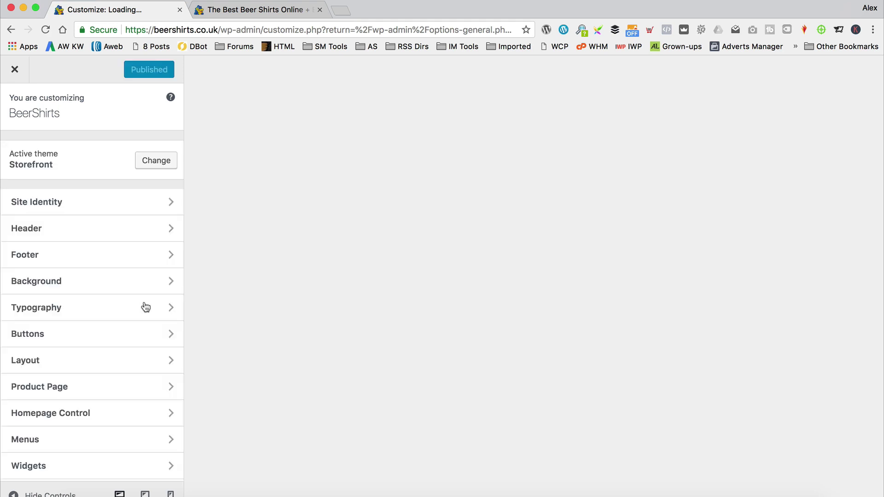
scroll(75, 255, "down", 3)
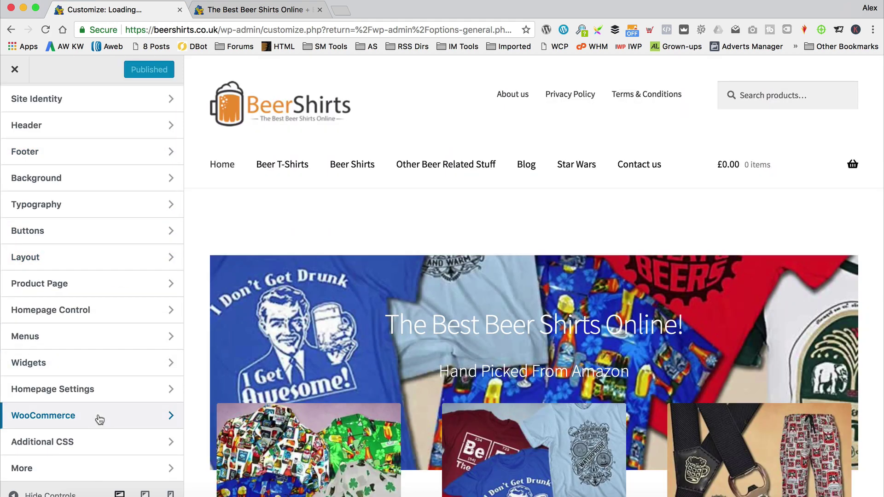
left_click(98, 416)
left_click(99, 201)
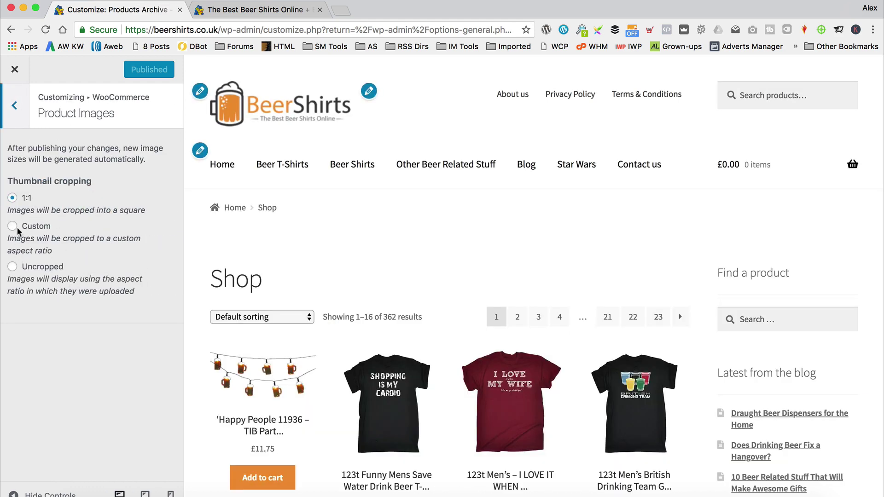
Set thumbnail cropping to a custom 16:9 aspect ratio and return to the storefront tab
left_click(13, 226)
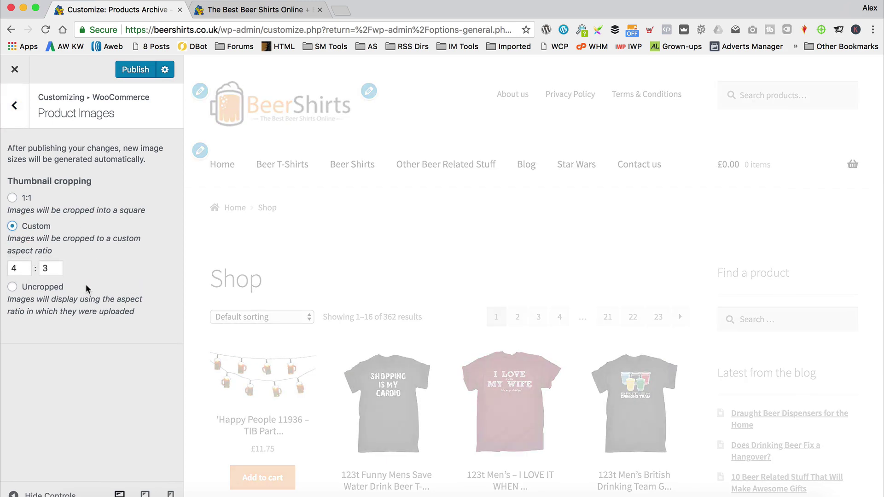
double_click(13, 268)
type("16")
key("Tab")
type("9")
key("Tab")
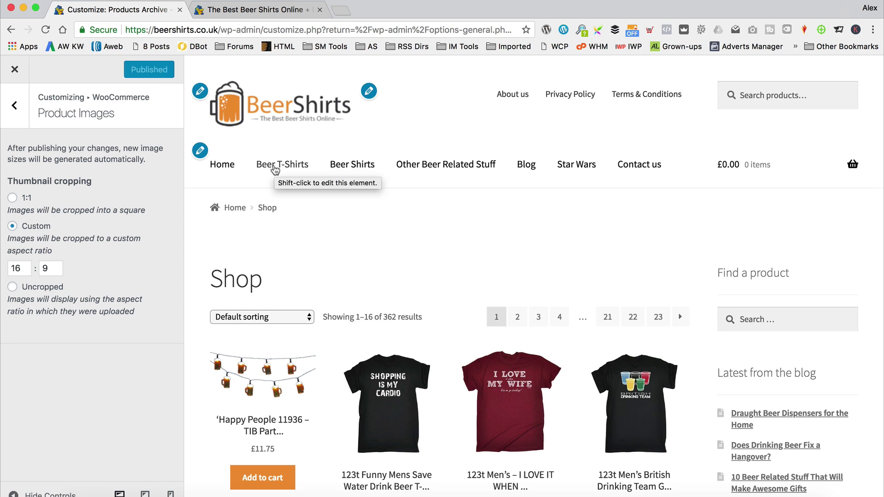
left_click(249, 9)
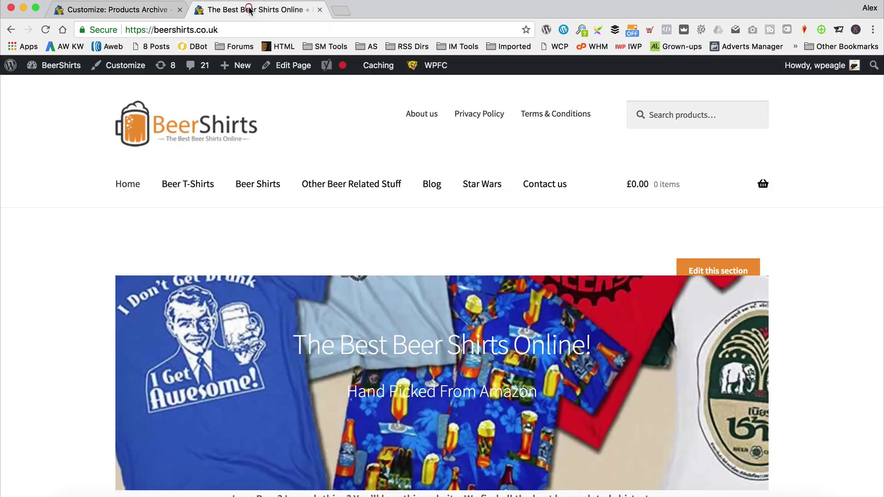
Reload the BeerShirts homepage and scroll through it to review the changes
left_click(45, 29)
scroll(86, 216, "down", 15)
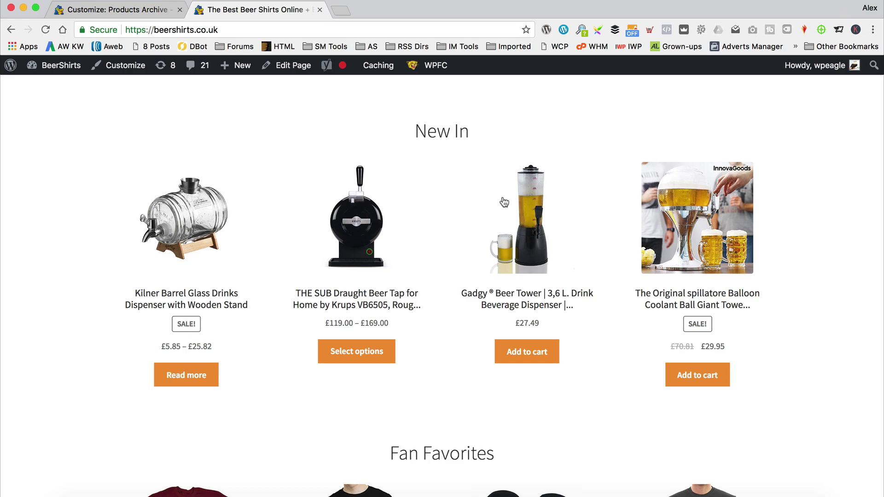
scroll(537, 187, "down", 7)
scroll(537, 188, "down", 5)
scroll(536, 188, "up", 20)
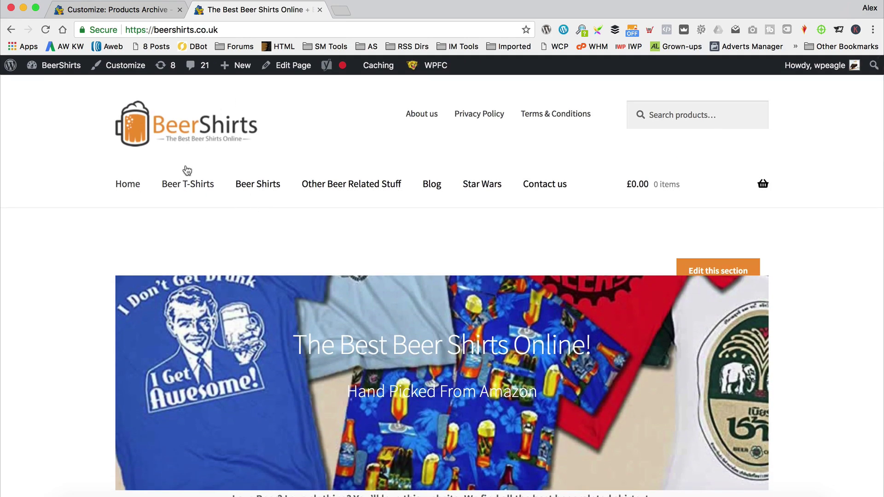
Load the shop page by appending /shop to the storefront address
left_click(238, 29)
left_click(262, 30)
type("/shop")
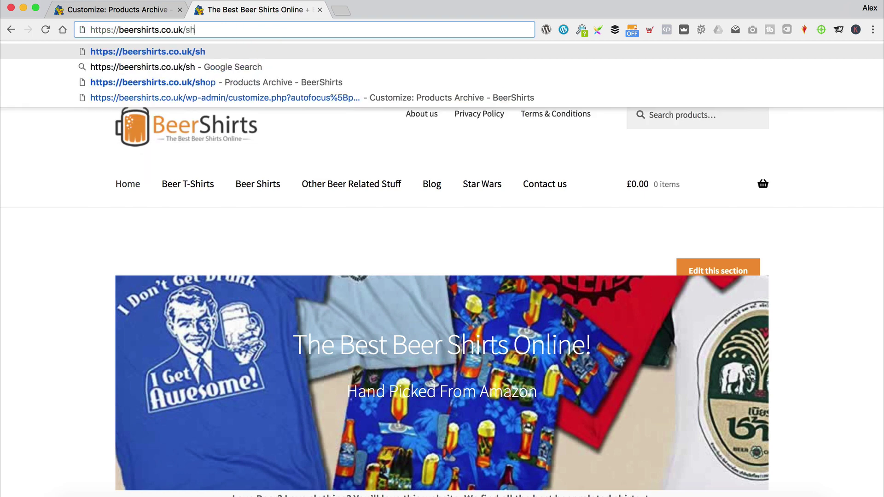
key("Return")
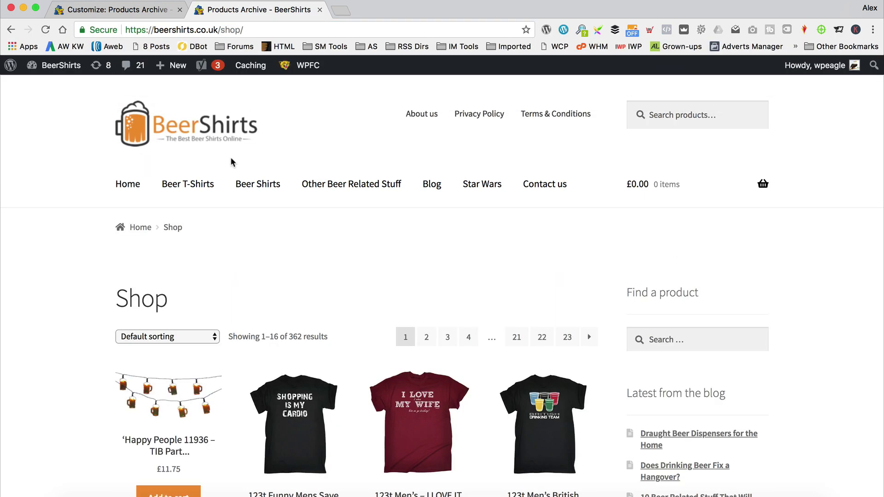
Open page 2 of the shop listing, showing products 17–32 of 362 with shortened titles
scroll(305, 161, "down", 4)
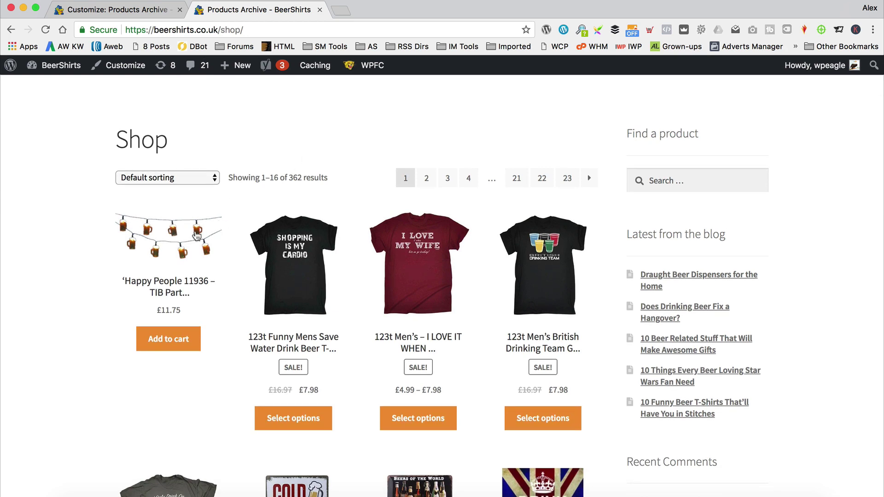
scroll(235, 216, "down", 4)
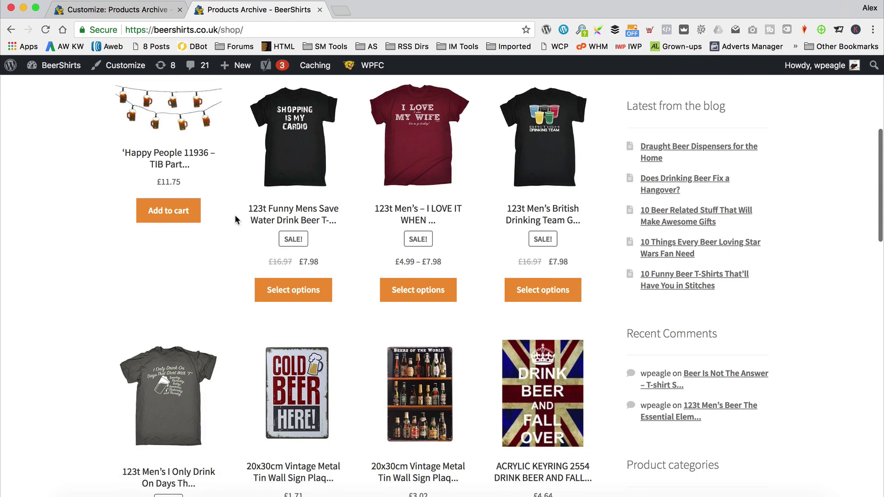
scroll(235, 219, "down", 5)
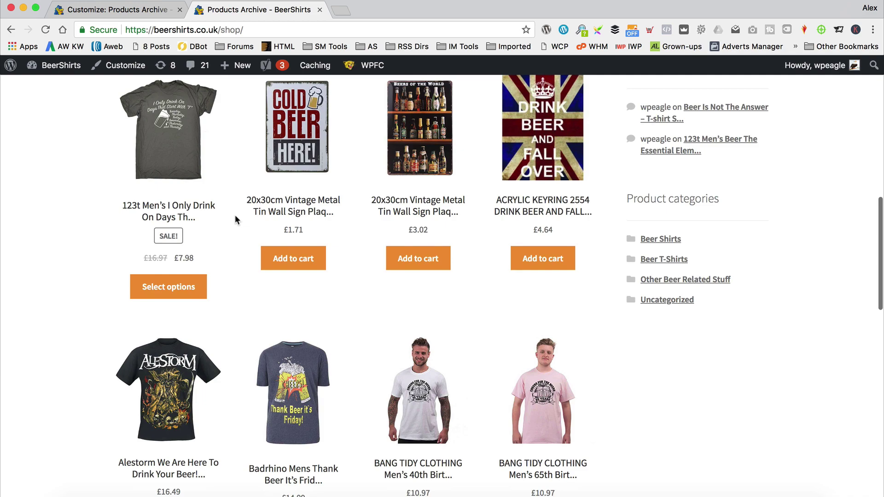
scroll(235, 218, "up", 5)
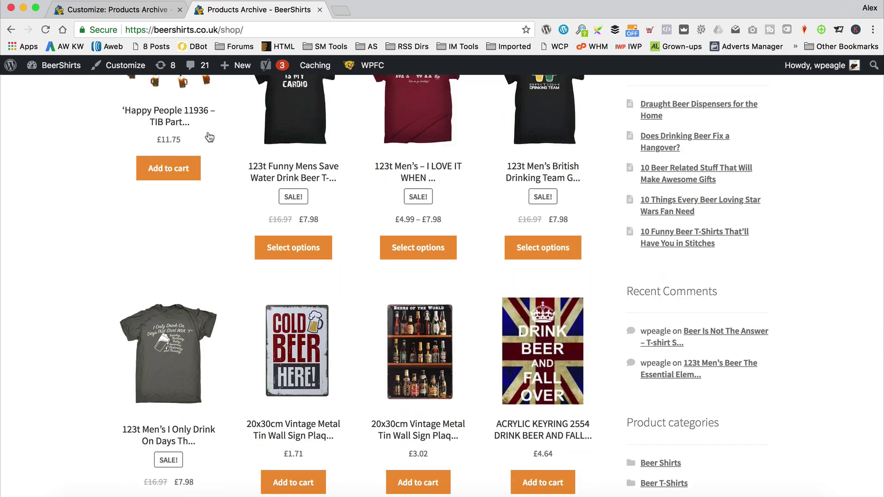
scroll(225, 157, "down", 13)
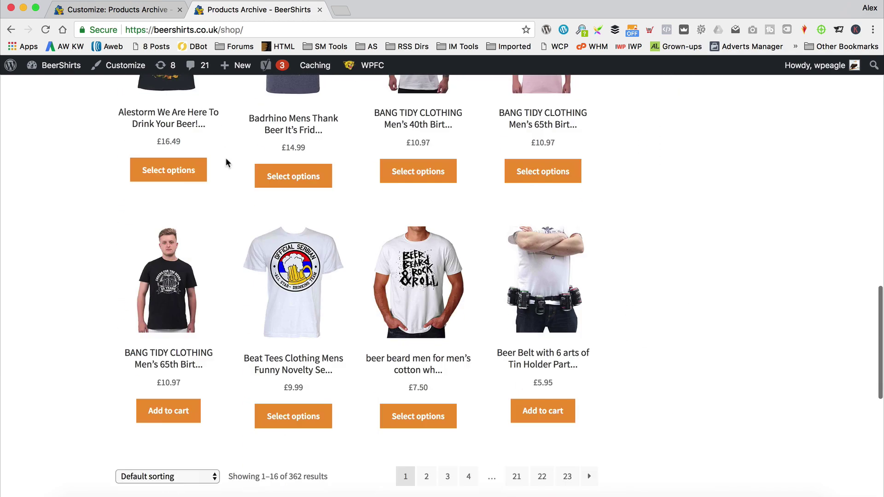
scroll(226, 163, "down", 1)
left_click(430, 410)
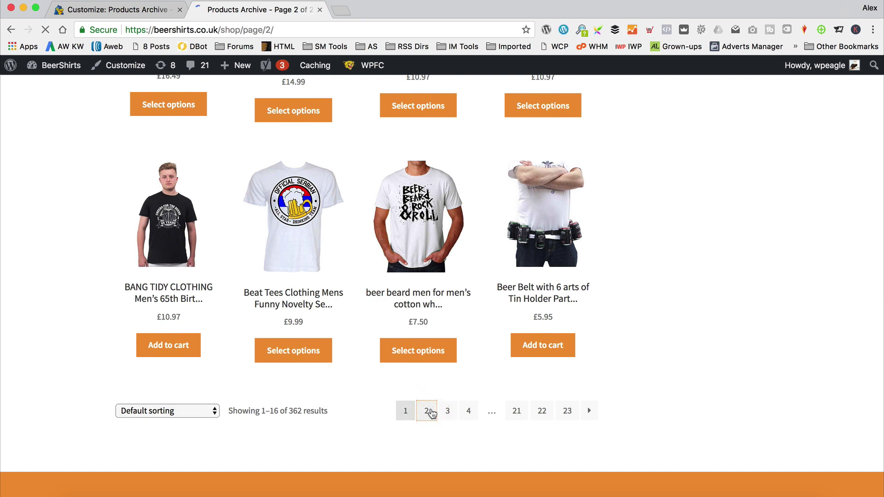
scroll(480, 288, "down", 4)
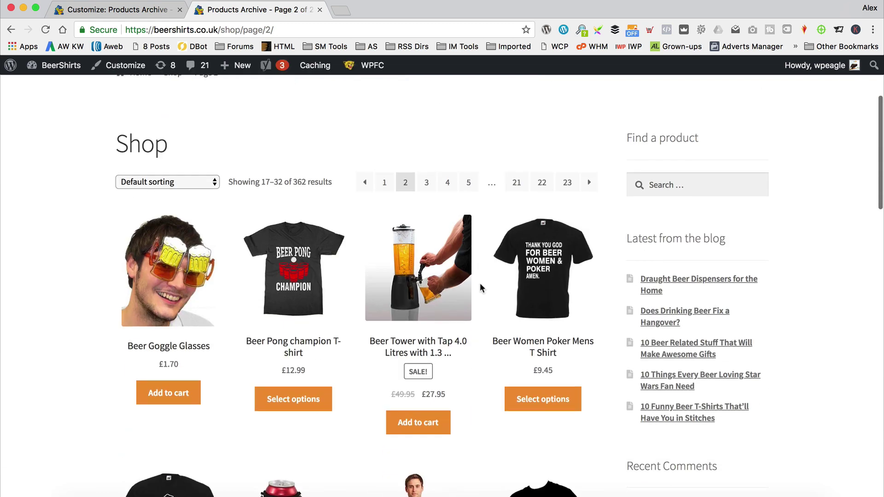
scroll(480, 287, "down", 6)
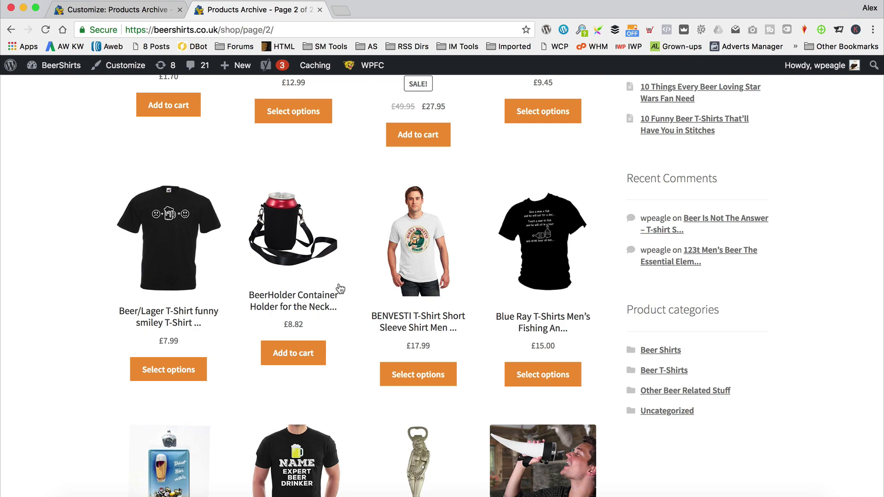
scroll(367, 229, "down", 6)
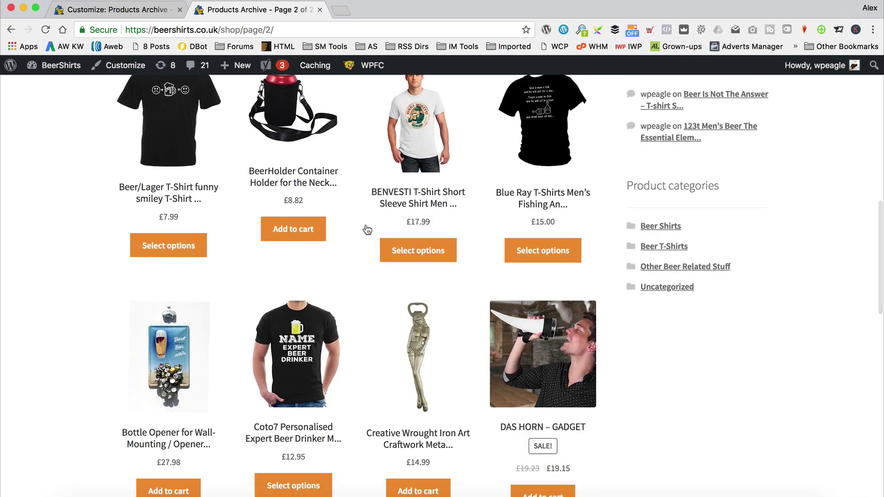
scroll(367, 230, "down", 8)
scroll(367, 229, "up", 20)
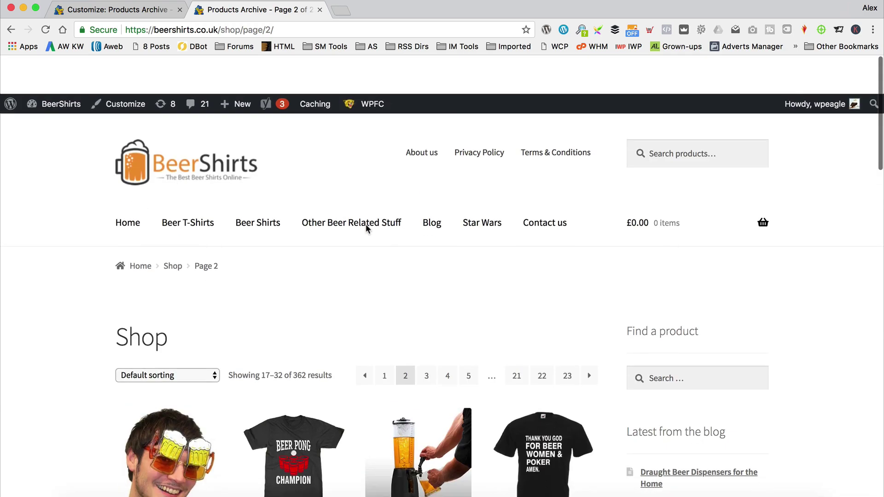